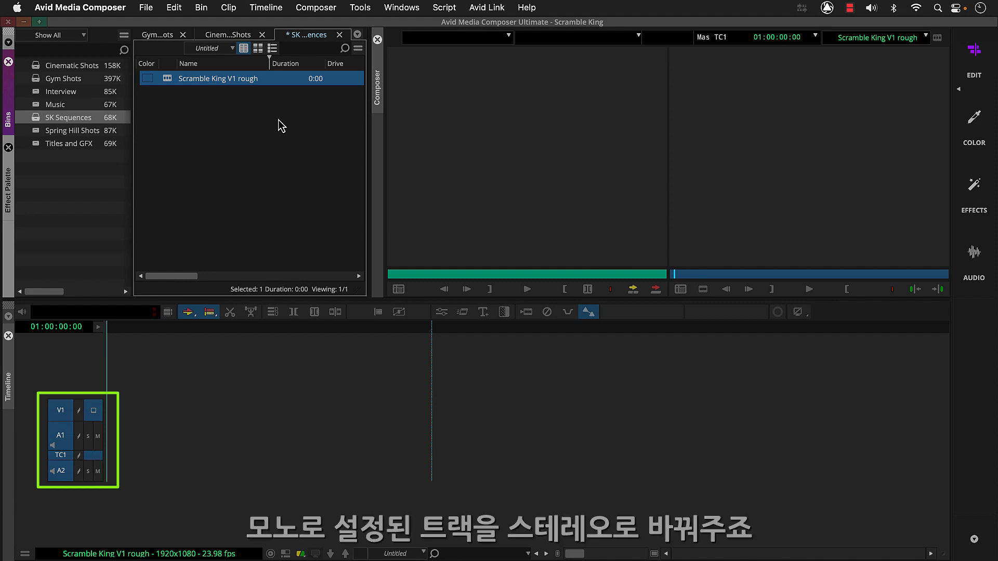
# Delete the mono audio tracks A1 and A2 from the sequence while keeping video track V1
pyautogui.click(60, 411)
pyautogui.press('Delete')
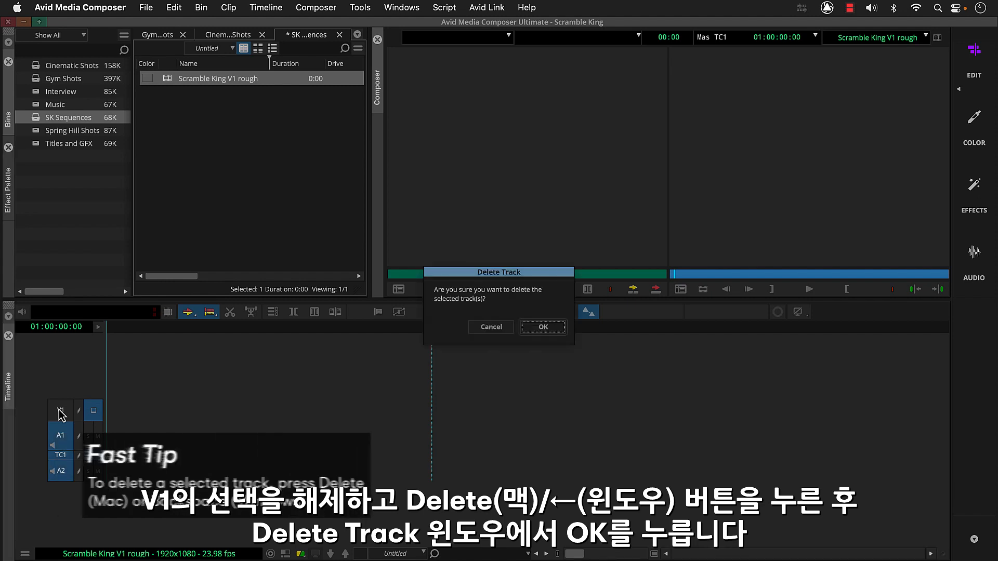
pyautogui.click(527, 330)
# Add two new stereo audio tracks to the sequence in the timeline
pyautogui.rightClick(528, 334)
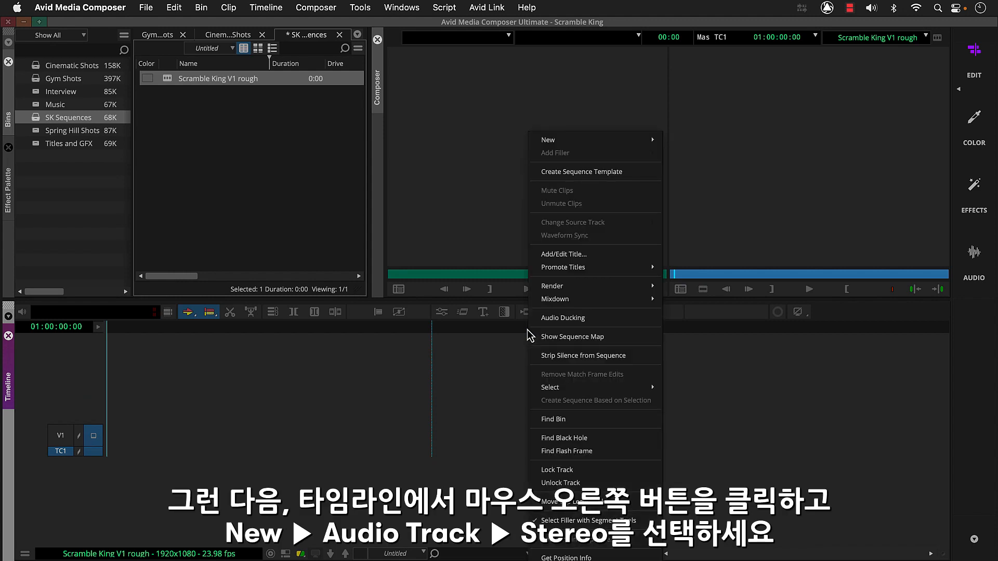
pyautogui.moveTo(582, 148)
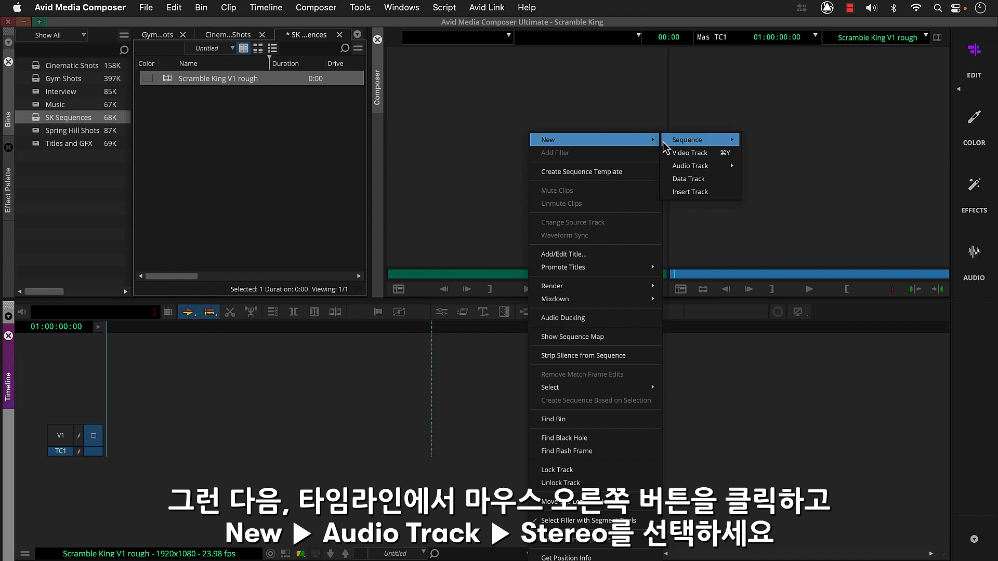
pyautogui.moveTo(664, 166)
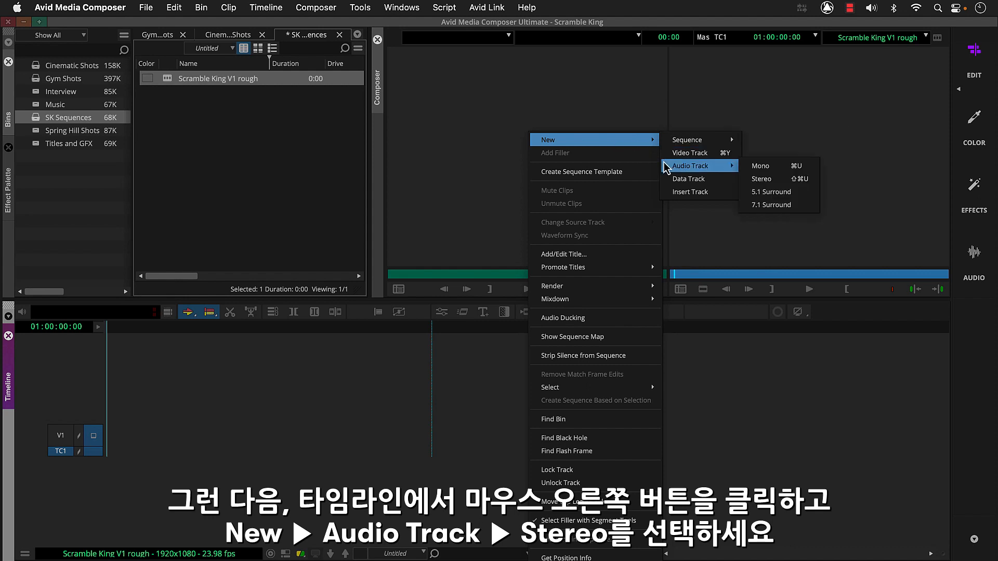
pyautogui.click(748, 180)
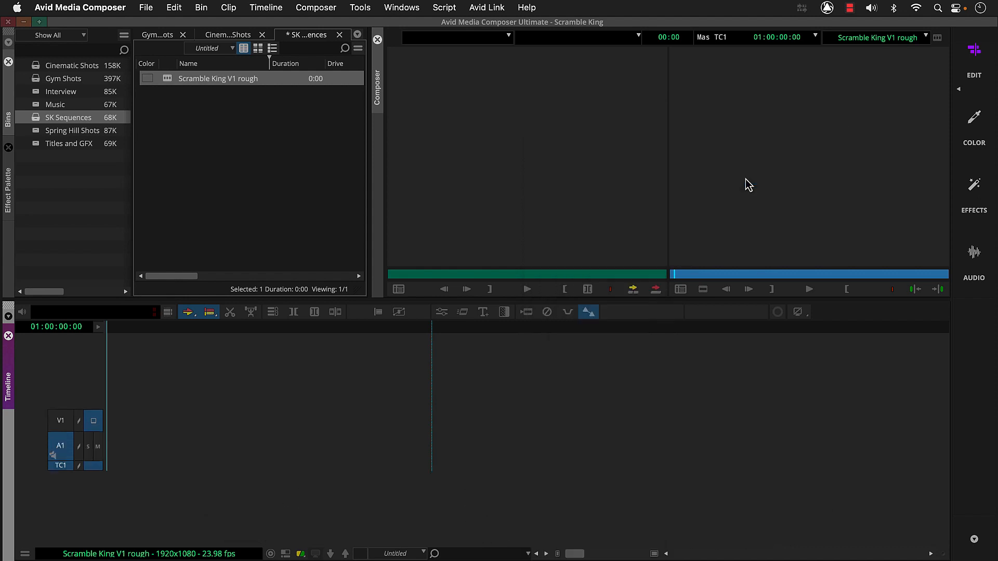
pyautogui.rightClick(519, 364)
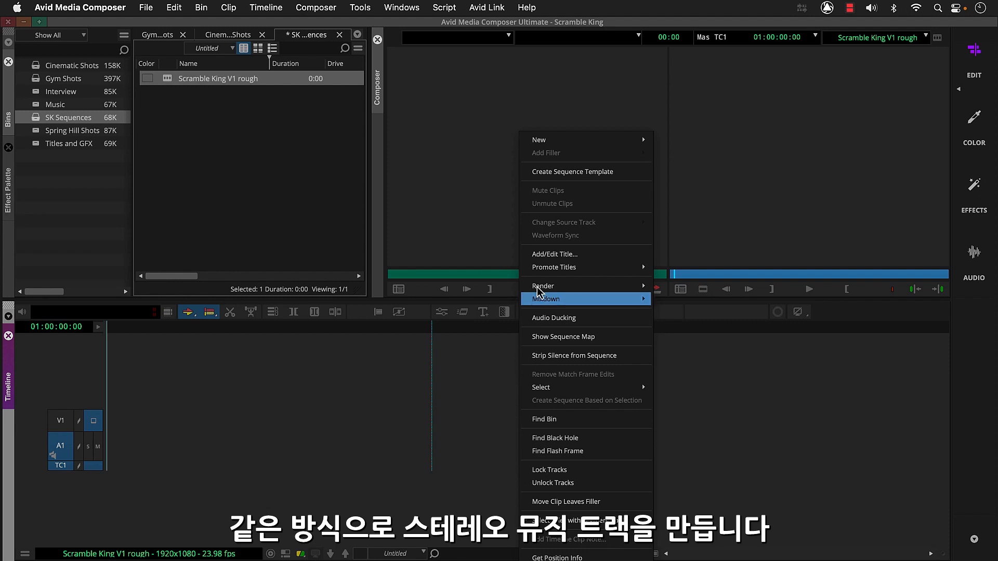
pyautogui.moveTo(586, 144)
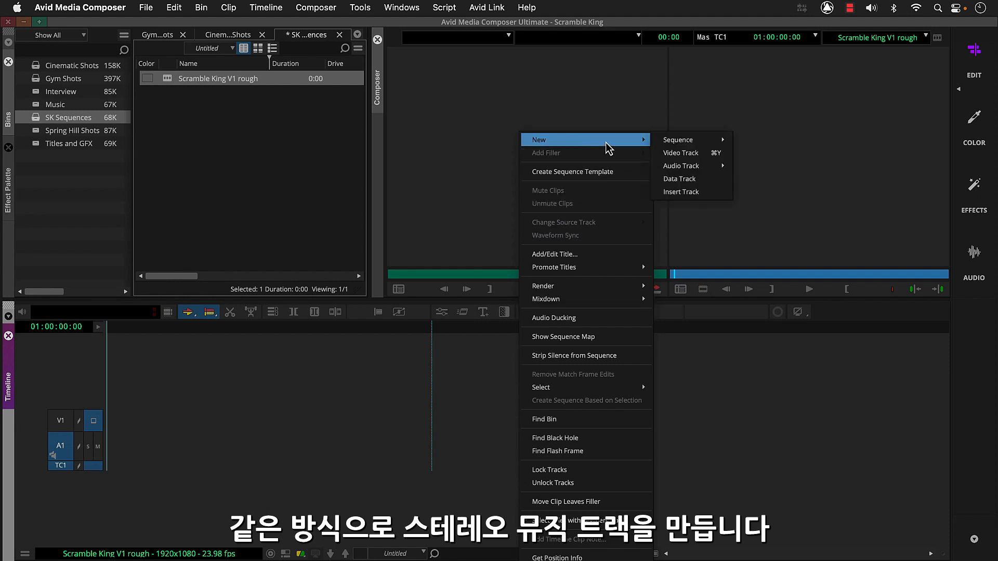
pyautogui.moveTo(676, 164)
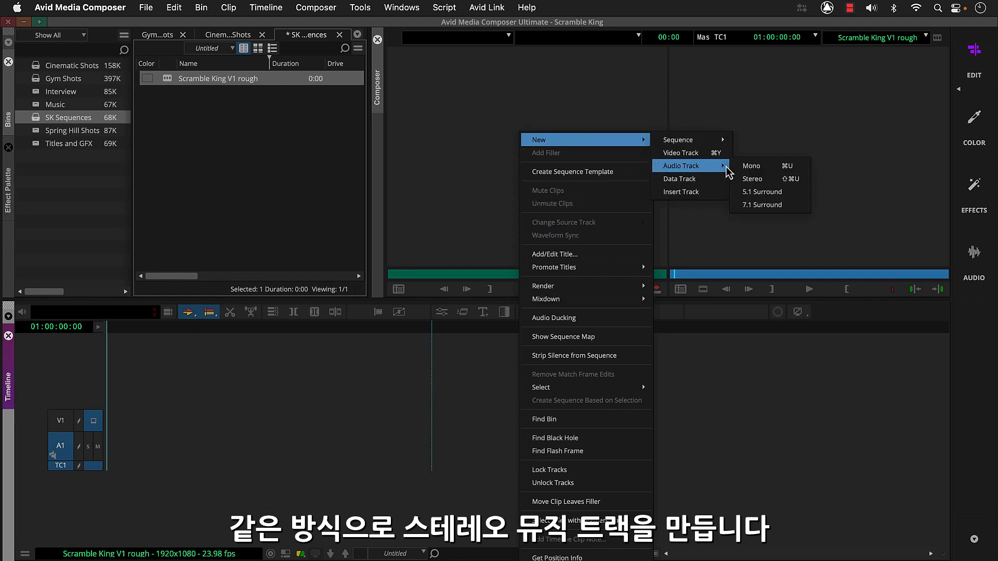
pyautogui.click(736, 180)
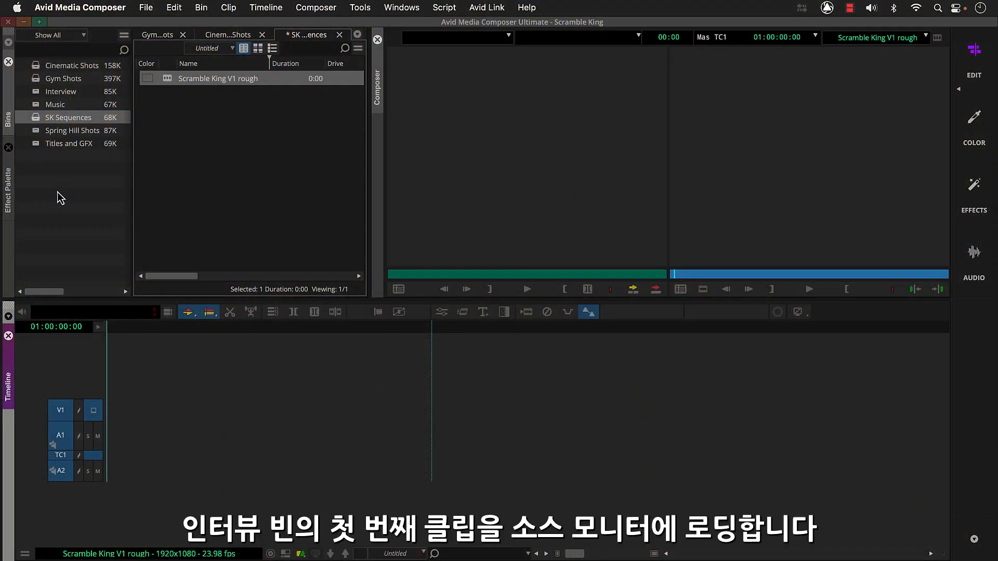
# Load clip R04_03 from the Interview bin, mark a 9-second range starting at its first marker, and splice it into the sequence
pyautogui.doubleClick(38, 93)
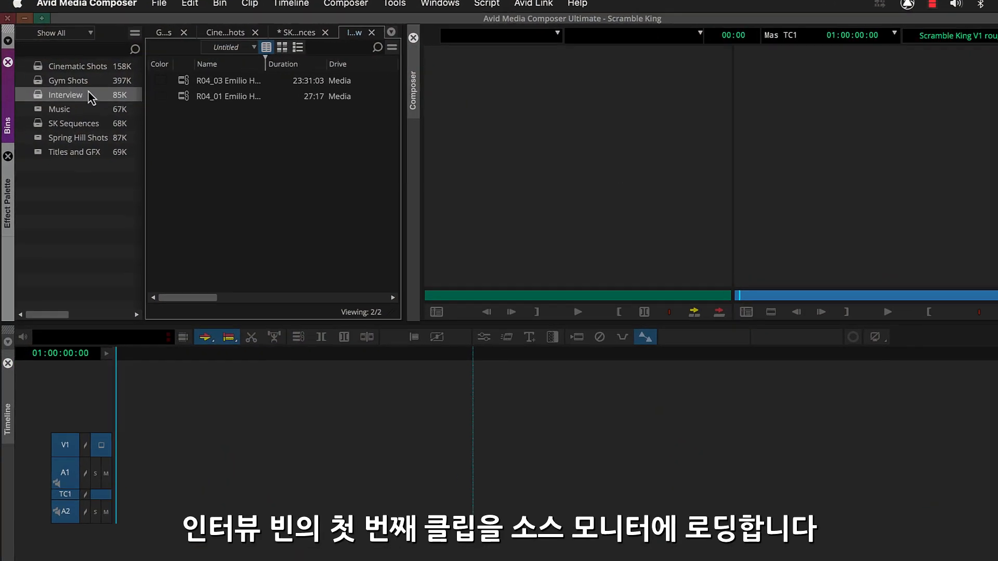
pyautogui.doubleClick(232, 88)
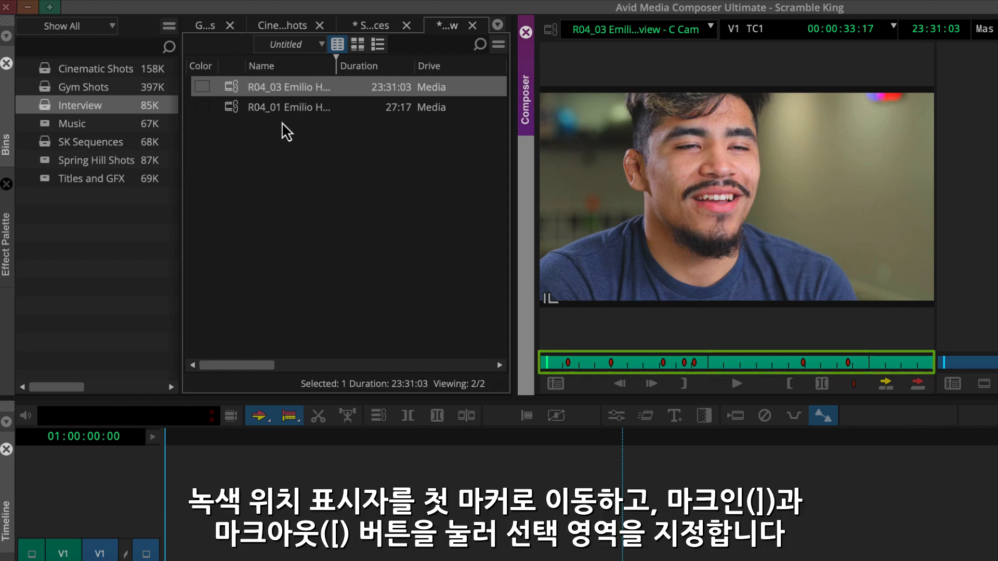
pyautogui.click(568, 363)
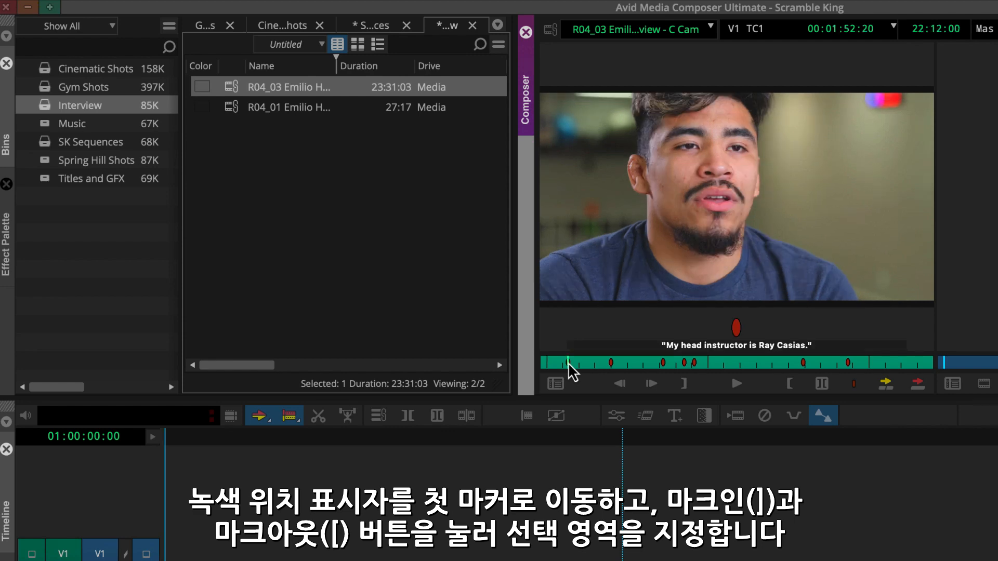
pyautogui.click(676, 384)
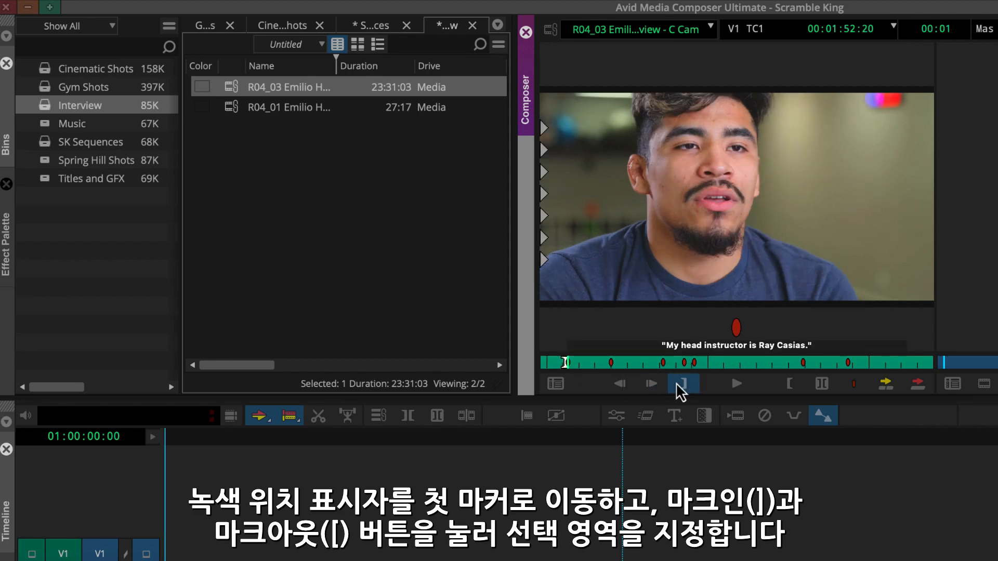
pyautogui.click(711, 384)
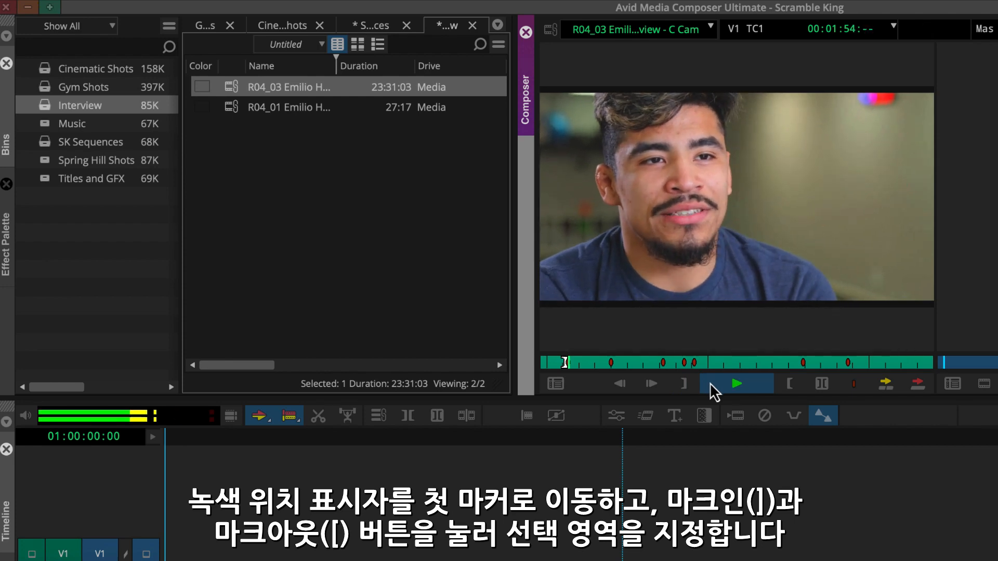
pyautogui.click(709, 382)
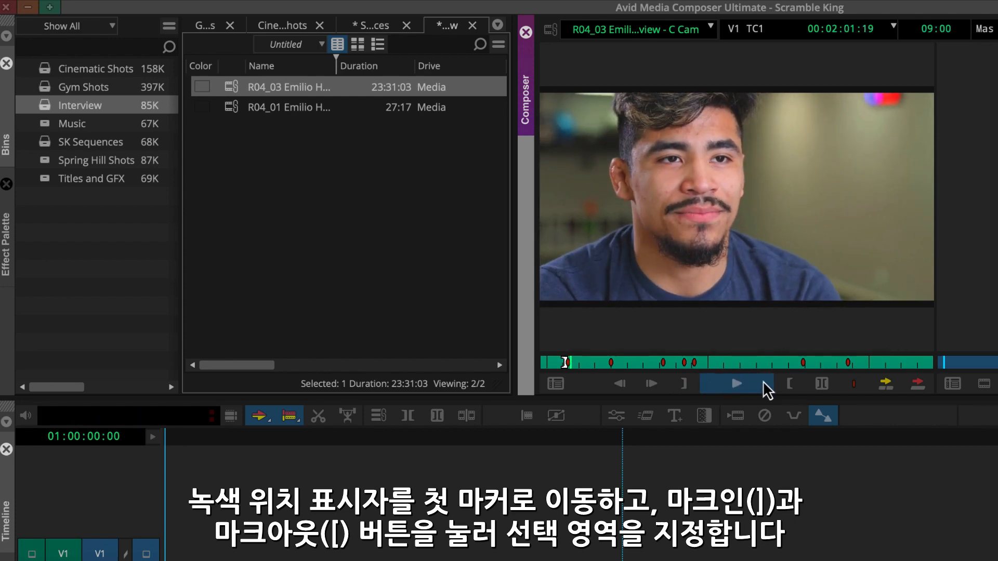
pyautogui.click(779, 382)
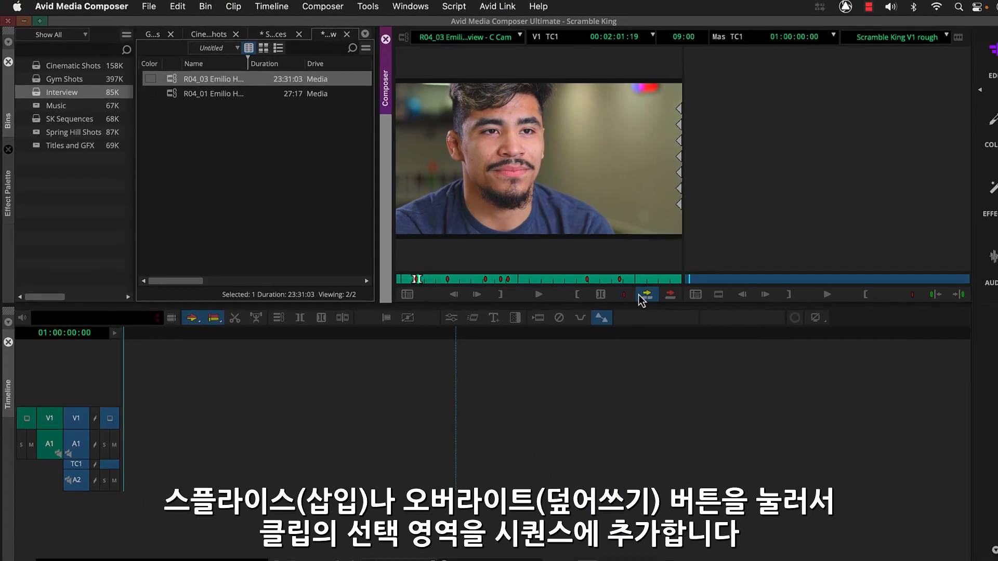
pyautogui.click(885, 384)
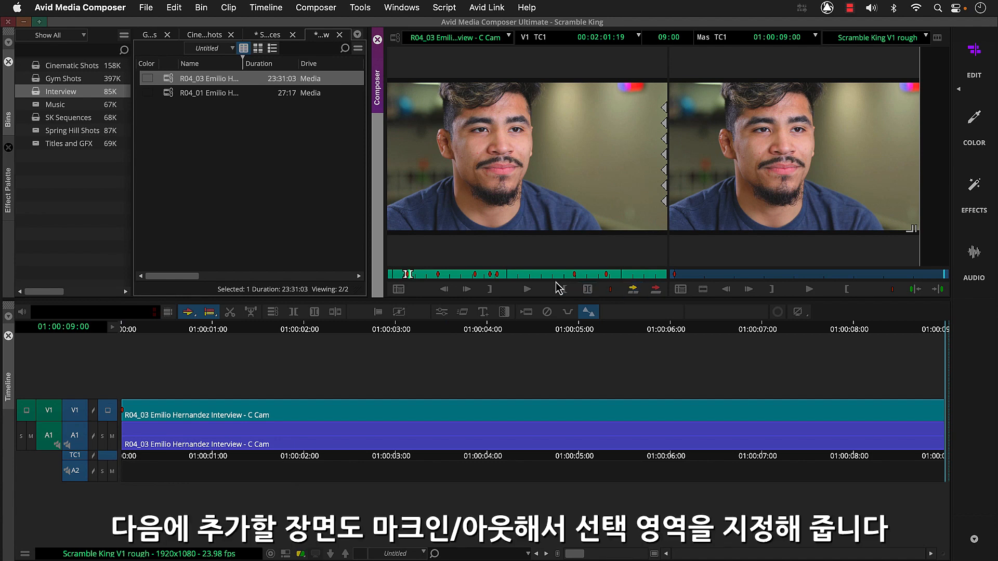
# Mark the R04_03 range 00:09:04:14 to 00:09:12:09, overwrite it onto the end of the sequence, and preview the assembled sequence
pyautogui.moveTo(490, 276)
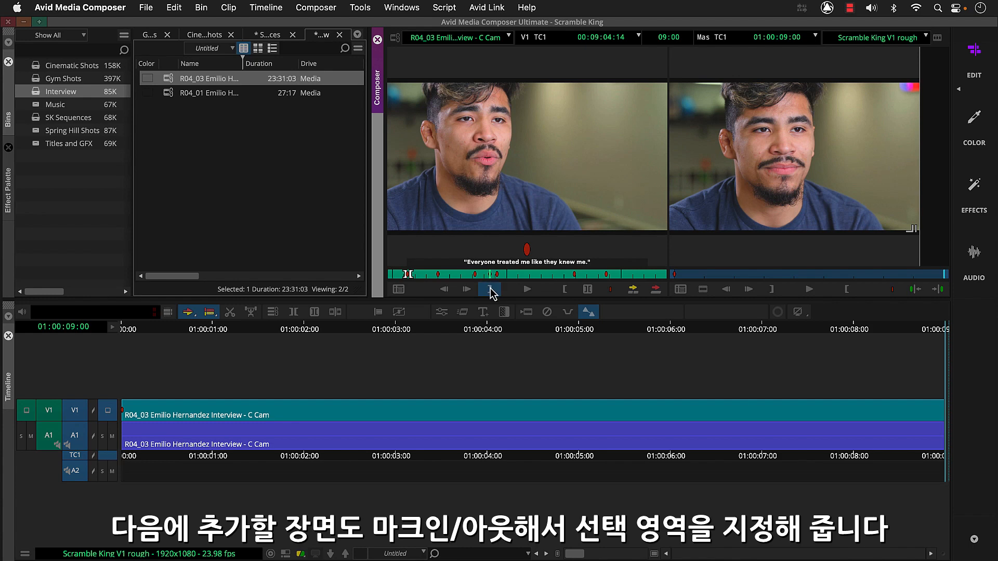
pyautogui.click(491, 288)
pyautogui.click(513, 288)
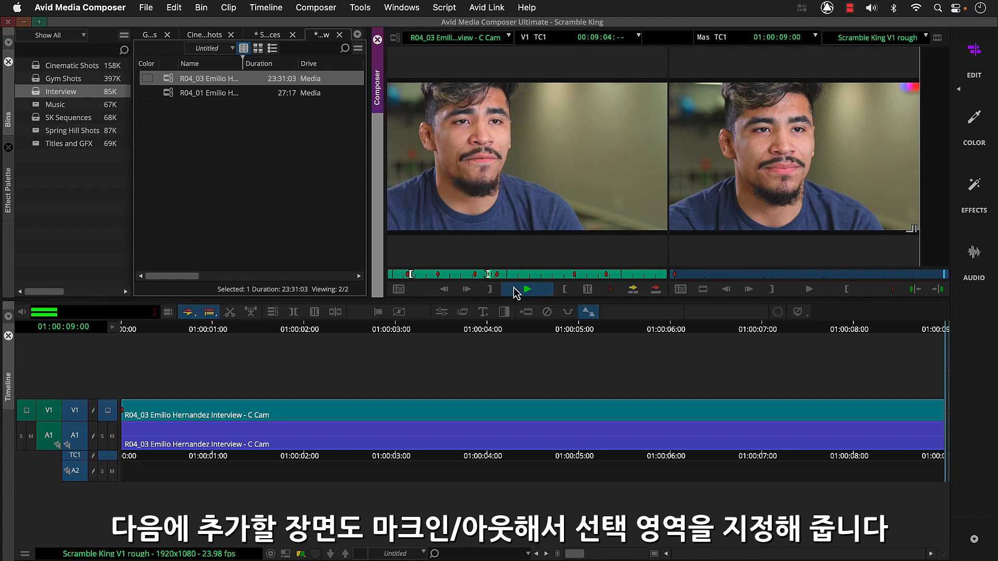
pyautogui.click(514, 288)
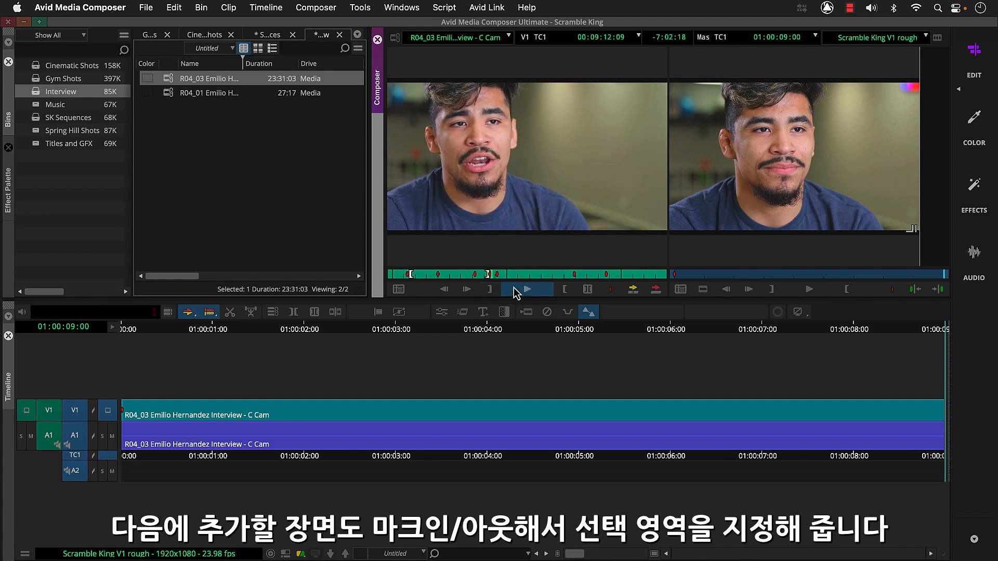
pyautogui.click(559, 289)
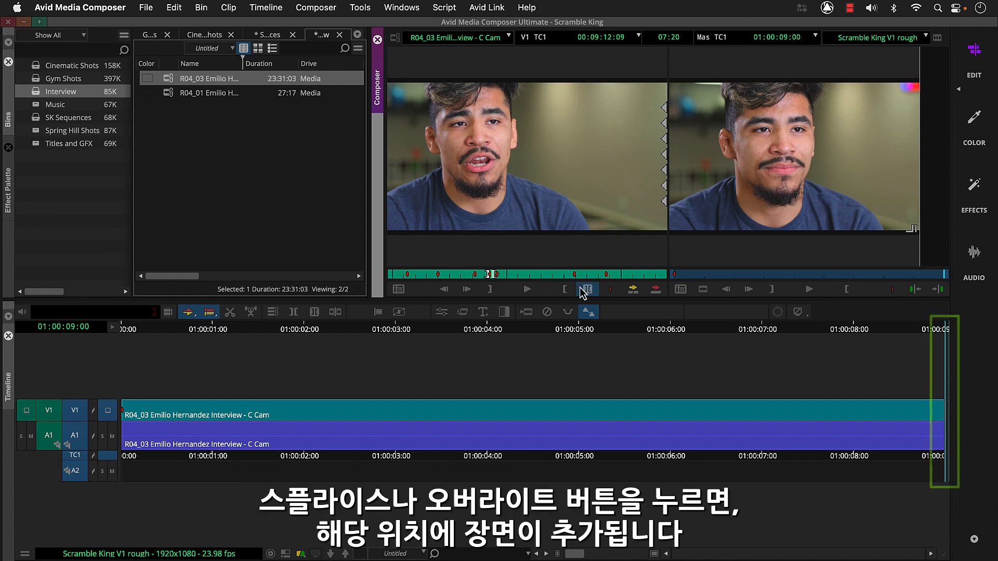
pyautogui.click(651, 290)
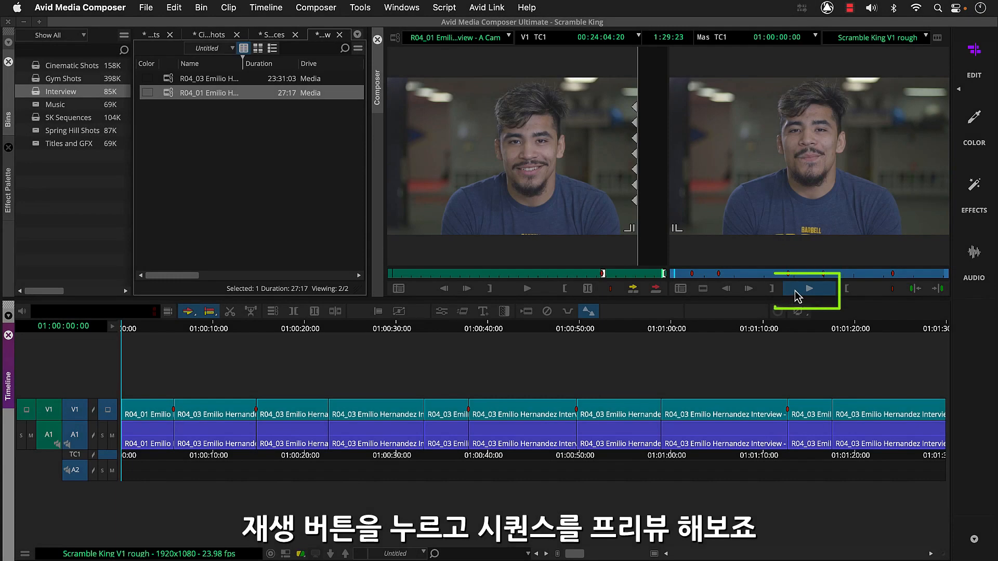
pyautogui.click(795, 294)
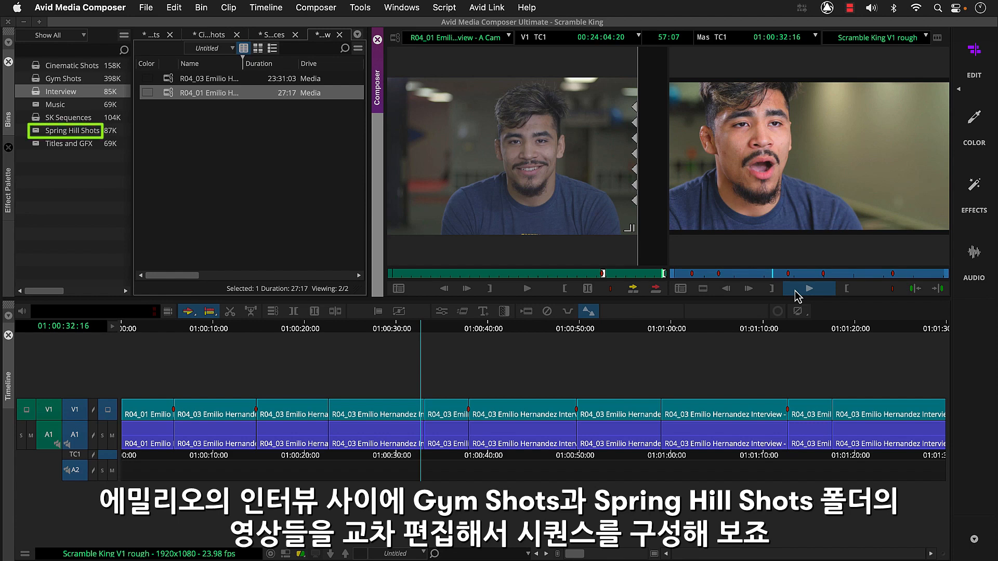
# Open the Gym Shots bin in frame view and arrange its thumbnails with Fill Window
pyautogui.doubleClick(64, 78)
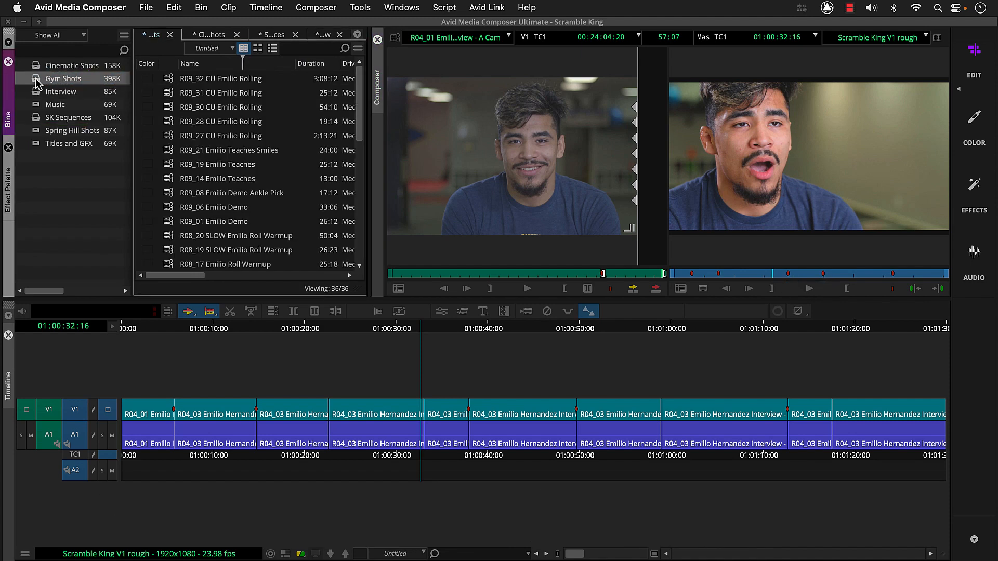
pyautogui.click(257, 48)
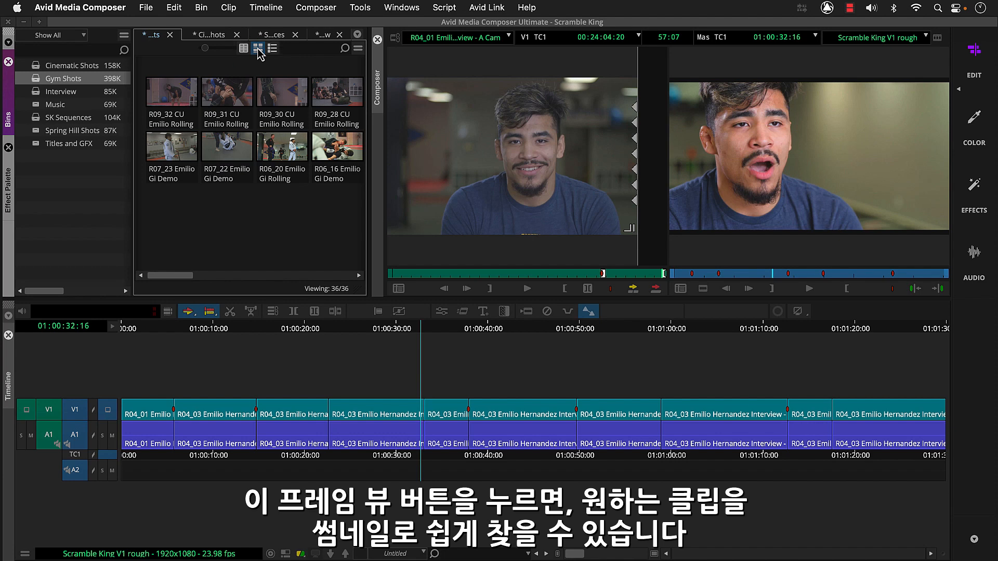
pyautogui.click(358, 49)
pyautogui.moveTo(408, 194)
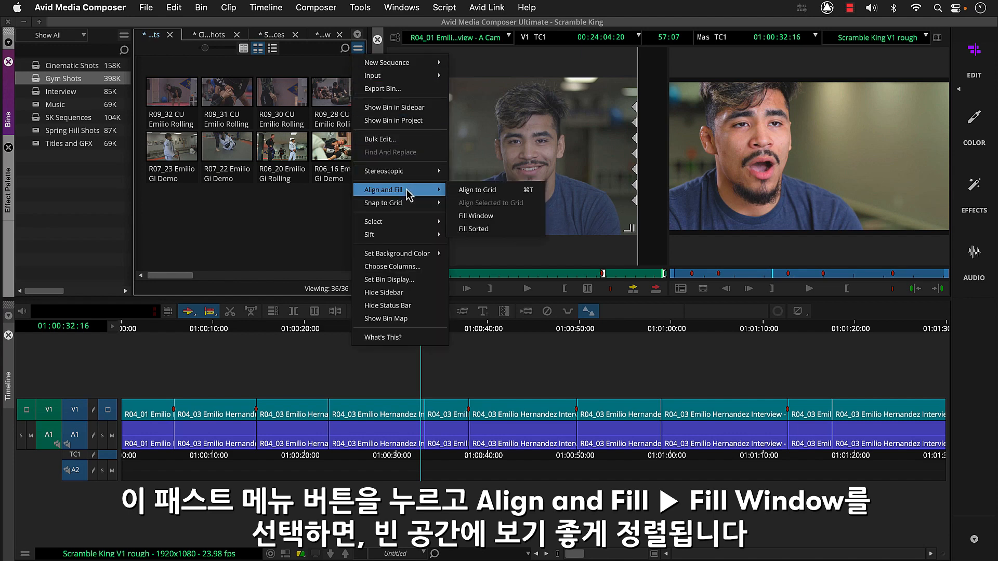
pyautogui.click(453, 214)
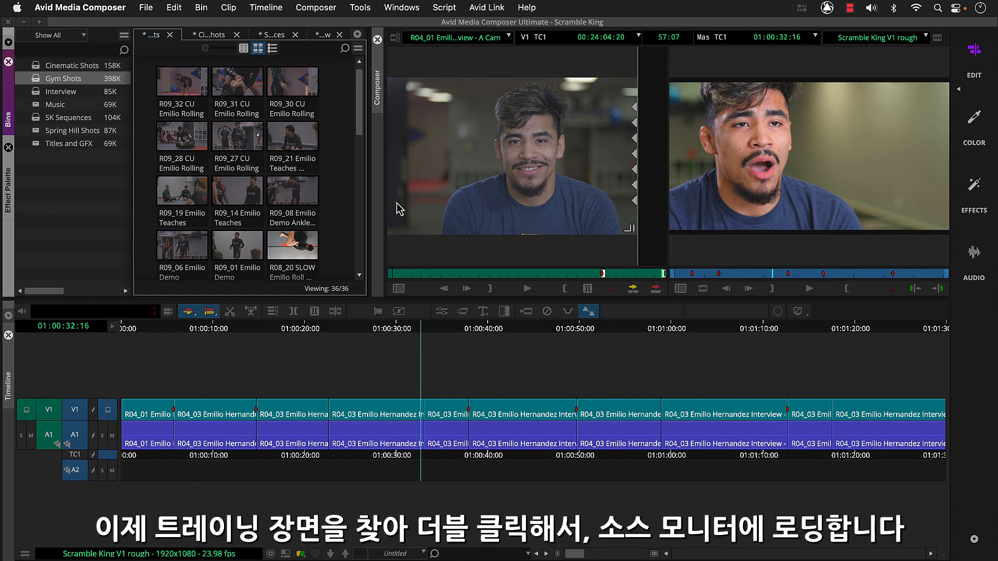
# Splice about 7 seconds of the R03_14 practice clip, starting at its first marker, into the sequence at the 01:00:14:19 cut
pyautogui.scroll(-5, 260, 208)
pyautogui.doubleClick(190, 235)
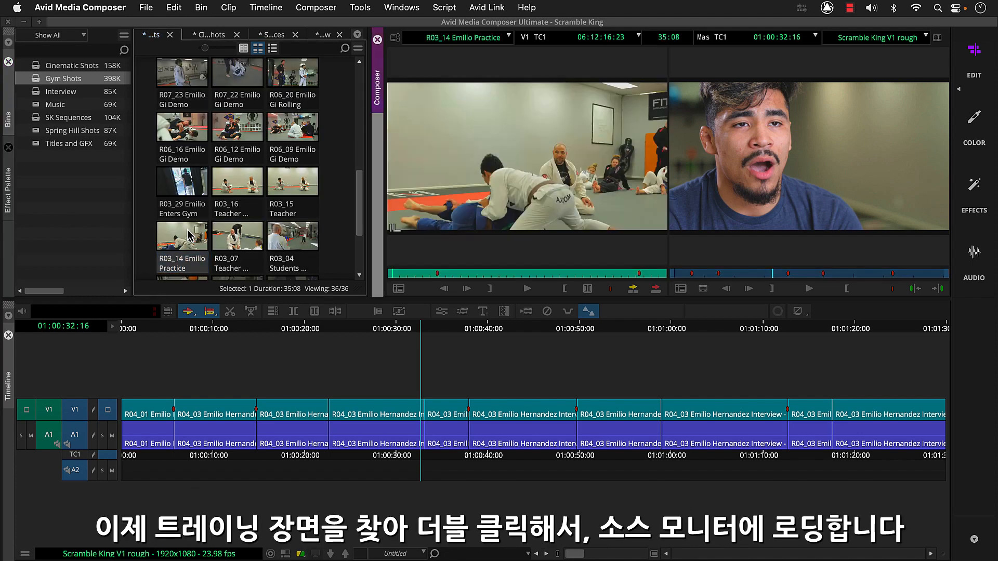
pyautogui.click(437, 274)
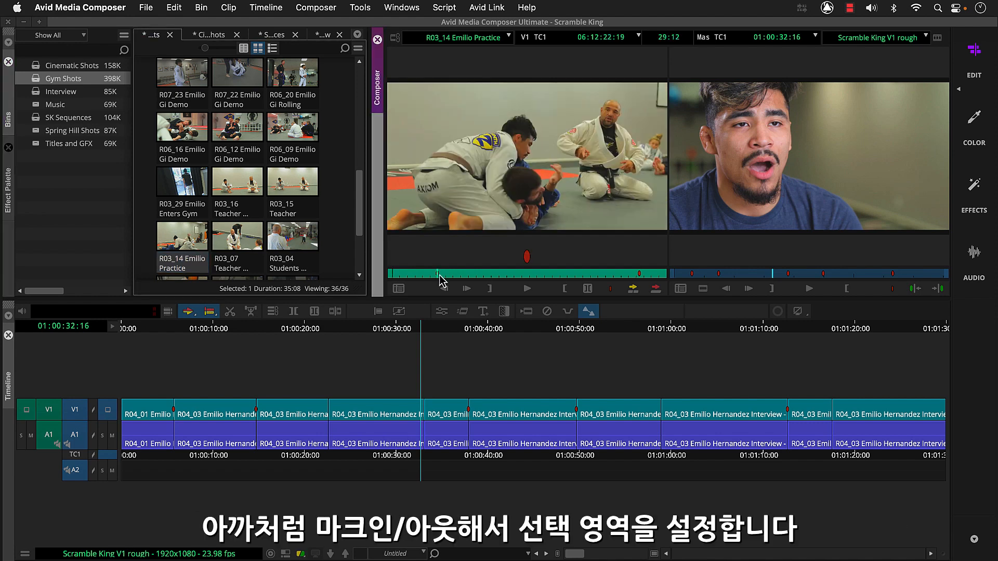
pyautogui.press('i')
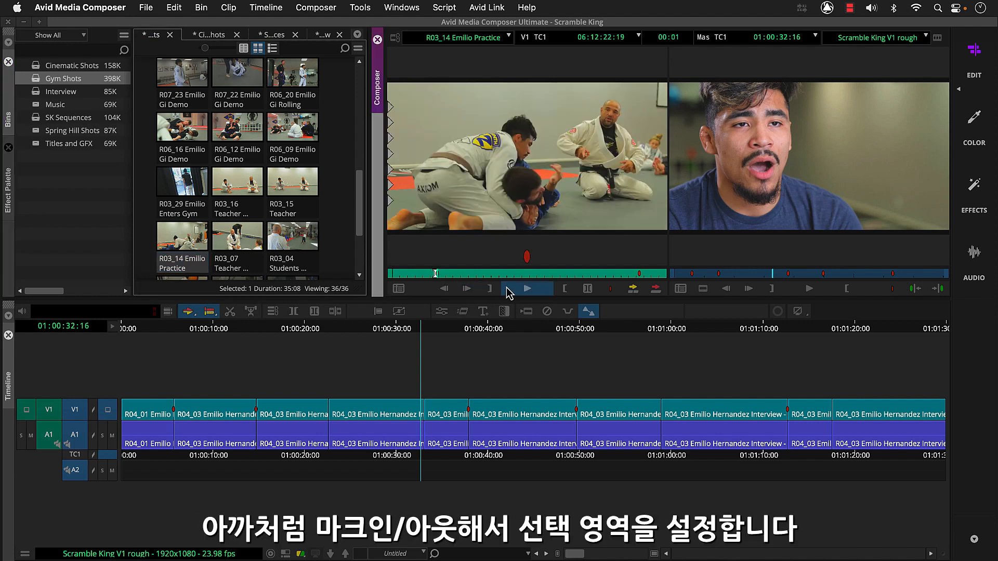
pyautogui.click(508, 289)
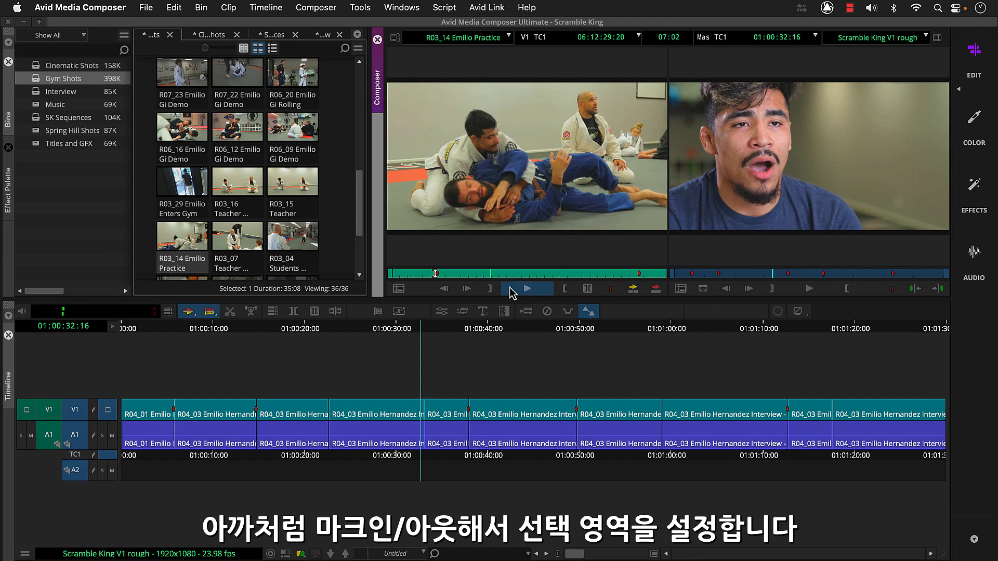
pyautogui.click(562, 289)
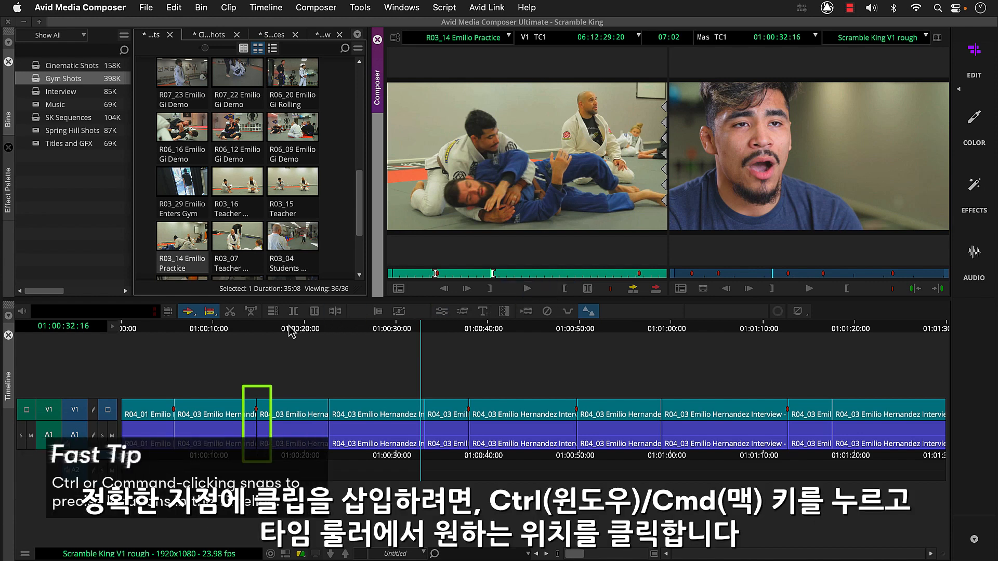
pyautogui.keyDown('super'); pyautogui.click(259, 330); pyautogui.keyUp('super')
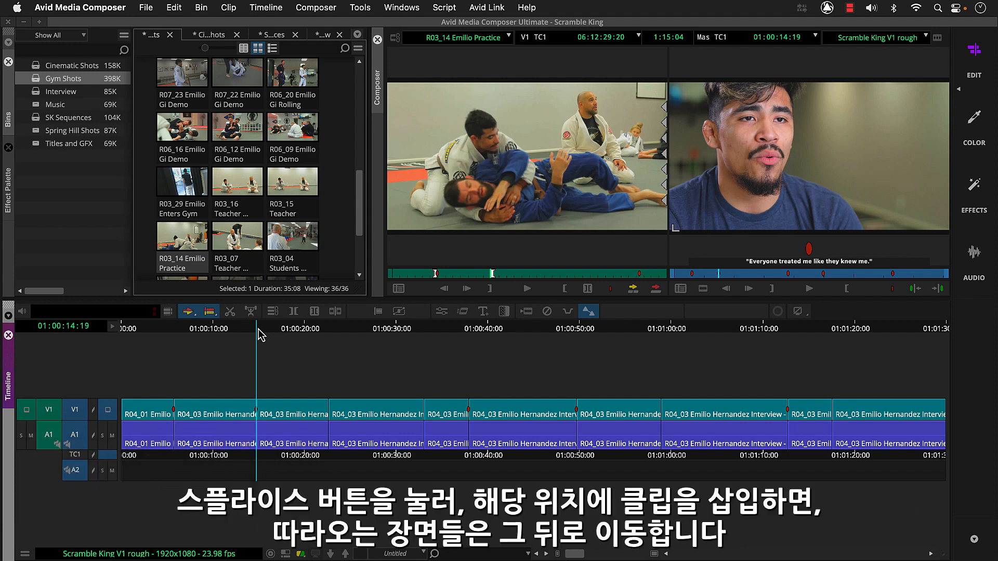
pyautogui.click(628, 293)
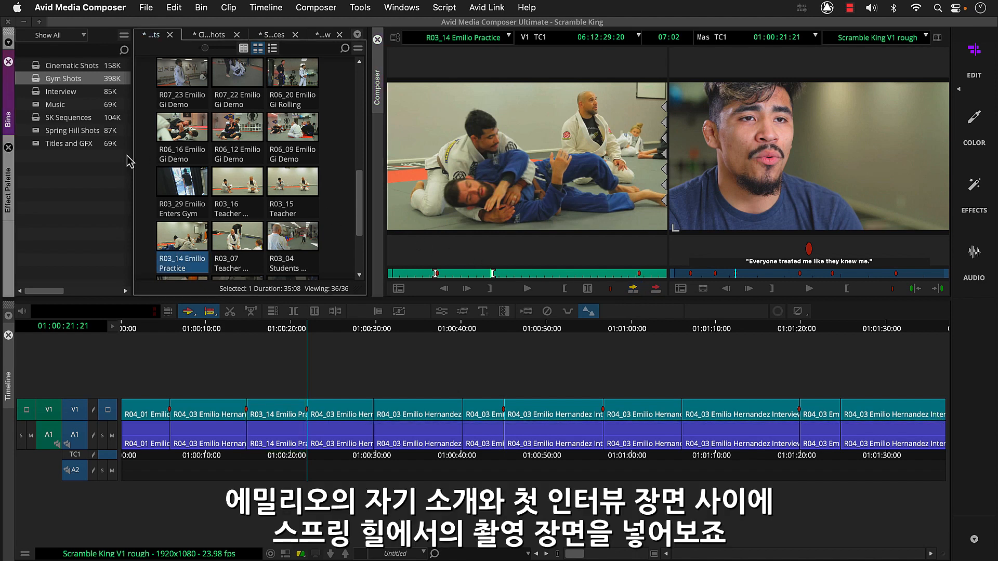
# Open the Spring Hill Shots bin in frame view and load the R05_04 Town Center clip into the source monitor
pyautogui.doubleClick(38, 134)
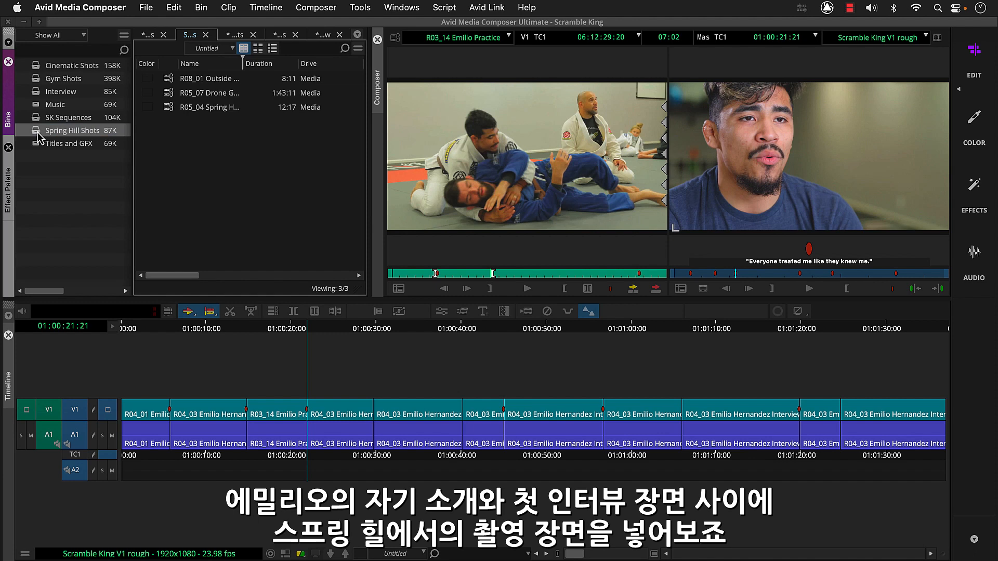
pyautogui.click(258, 49)
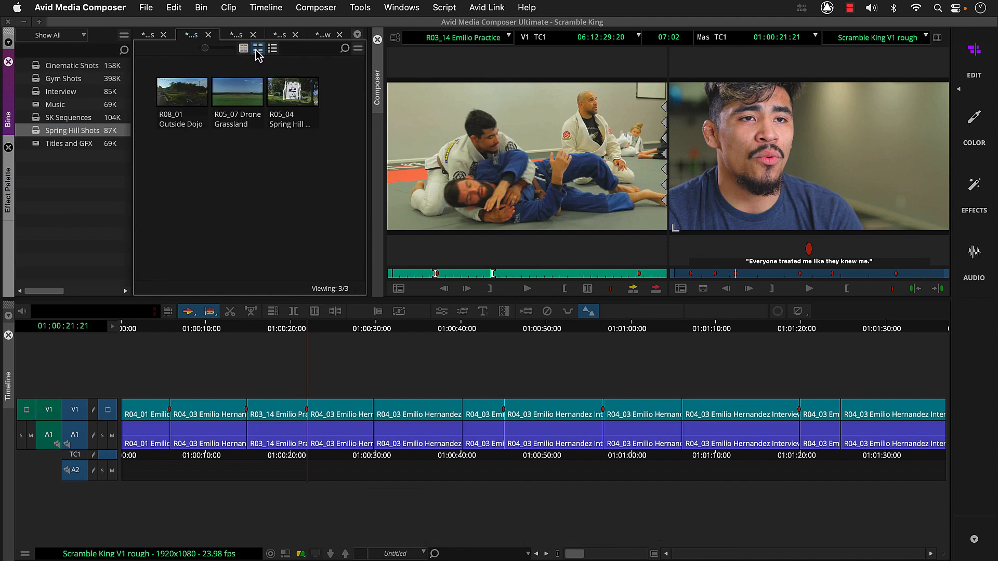
pyautogui.click(294, 95)
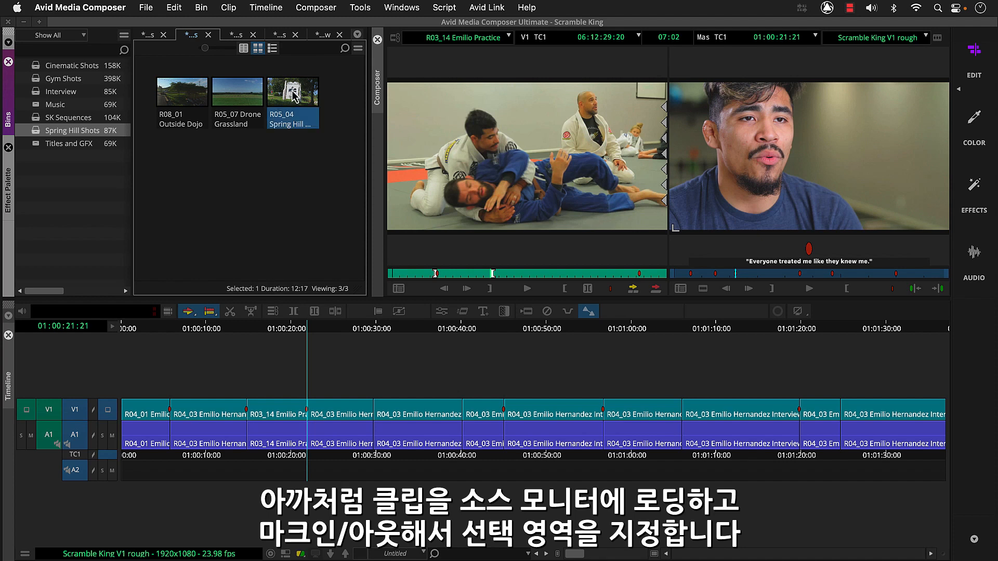
pyautogui.doubleClick(294, 94)
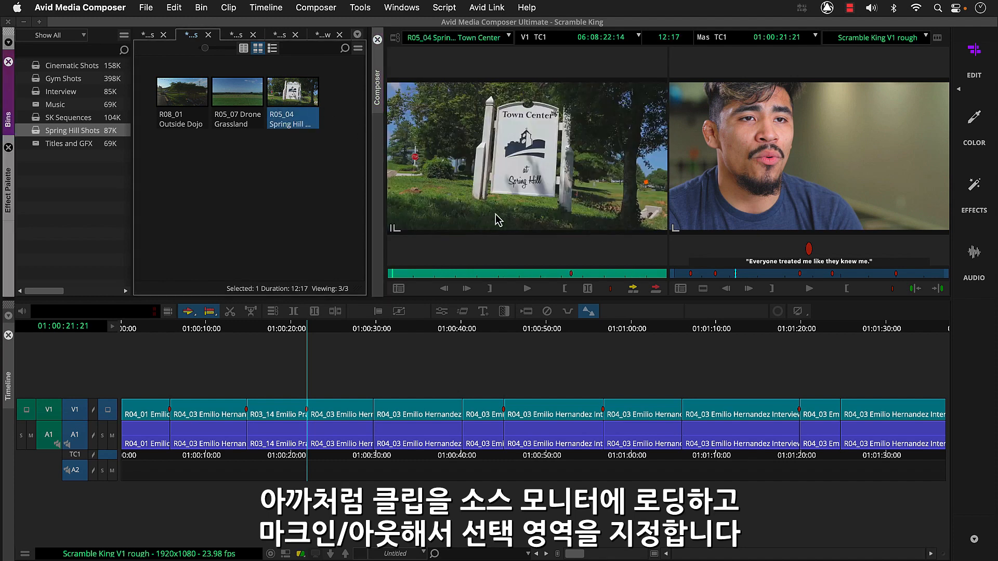
# Mark the R05_04 range from its marker at 06:08:31:00 to 06:08:32:18
pyautogui.click(571, 274)
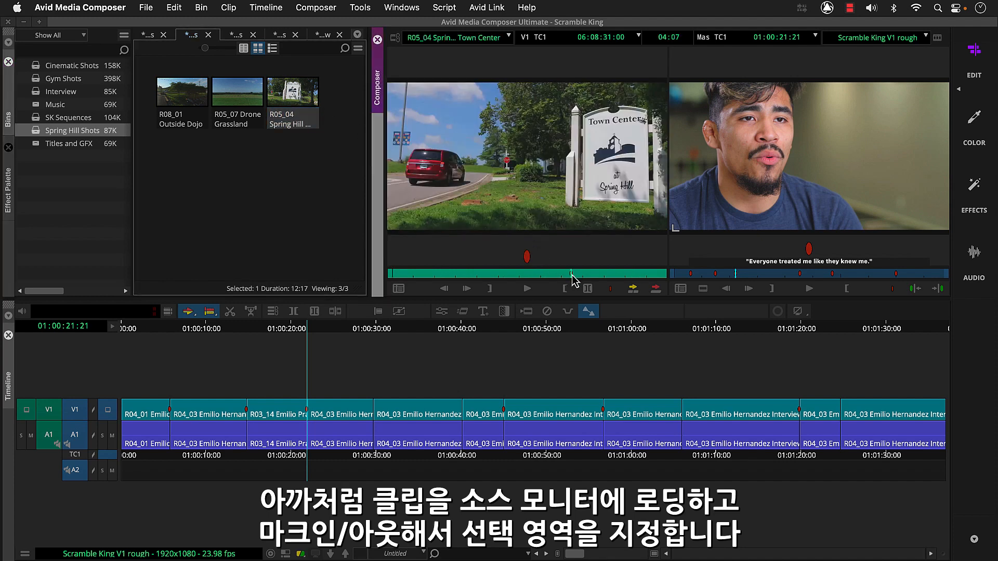
pyautogui.click(515, 290)
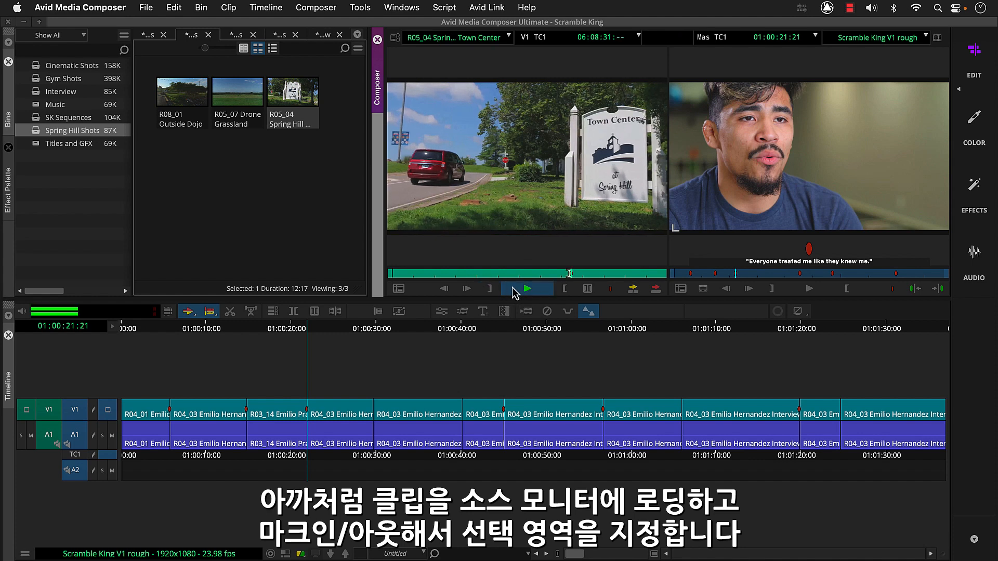
pyautogui.click(515, 291)
pyautogui.click(562, 290)
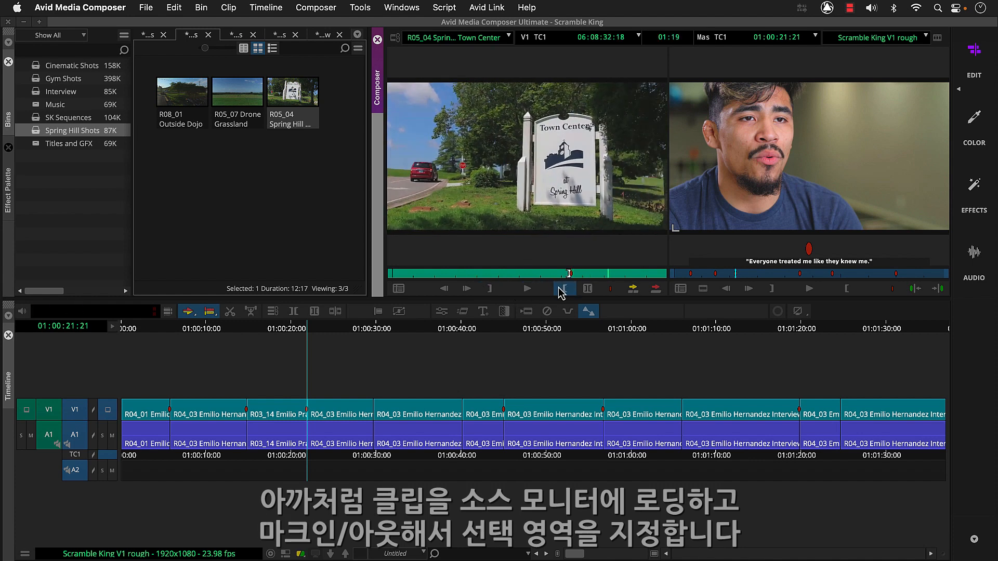
pyautogui.click(559, 289)
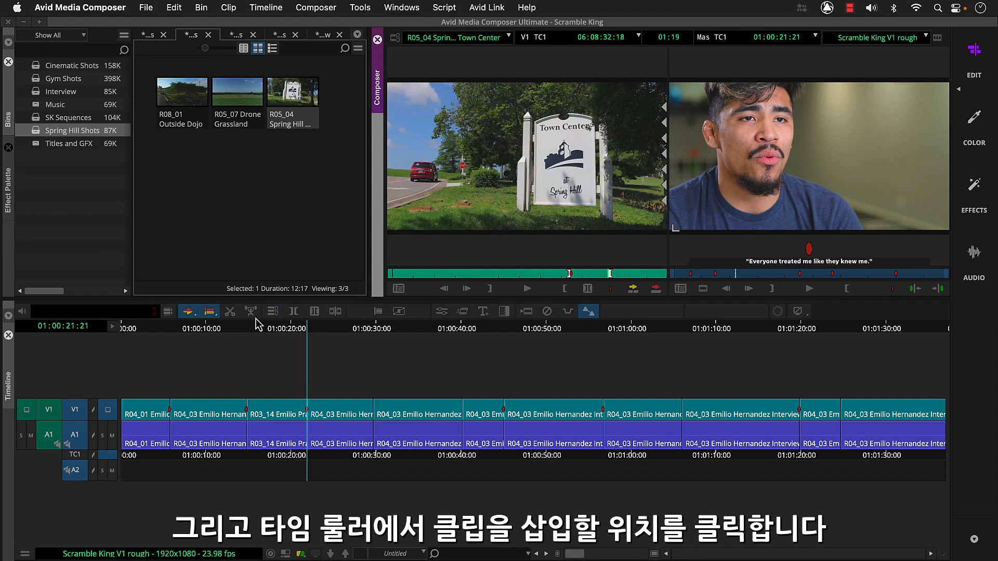
# Splice only the video of the marked R05_04 range into the sequence at the 01:00:05:19 cut, leaving out source audio A1
pyautogui.click(170, 329)
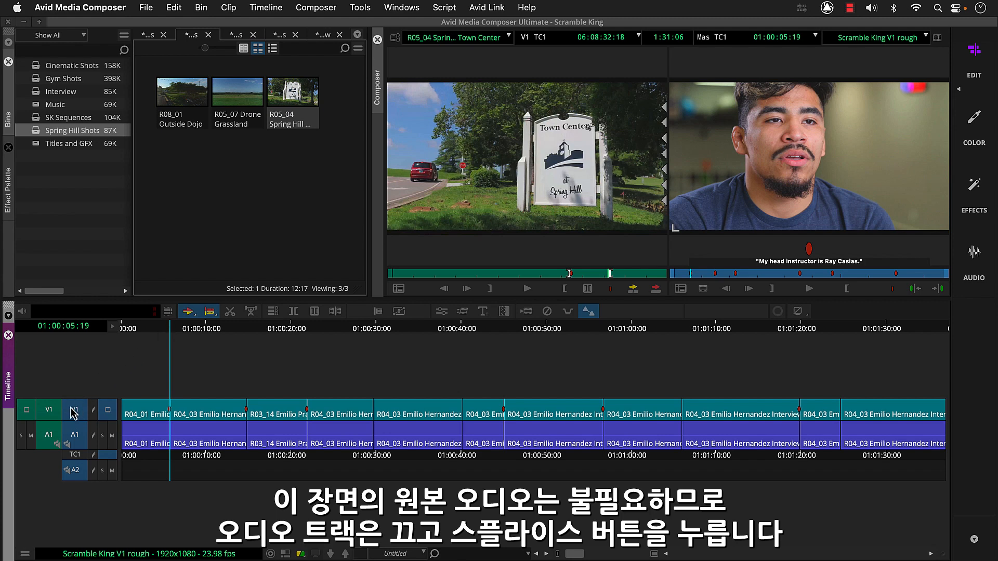
pyautogui.click(50, 435)
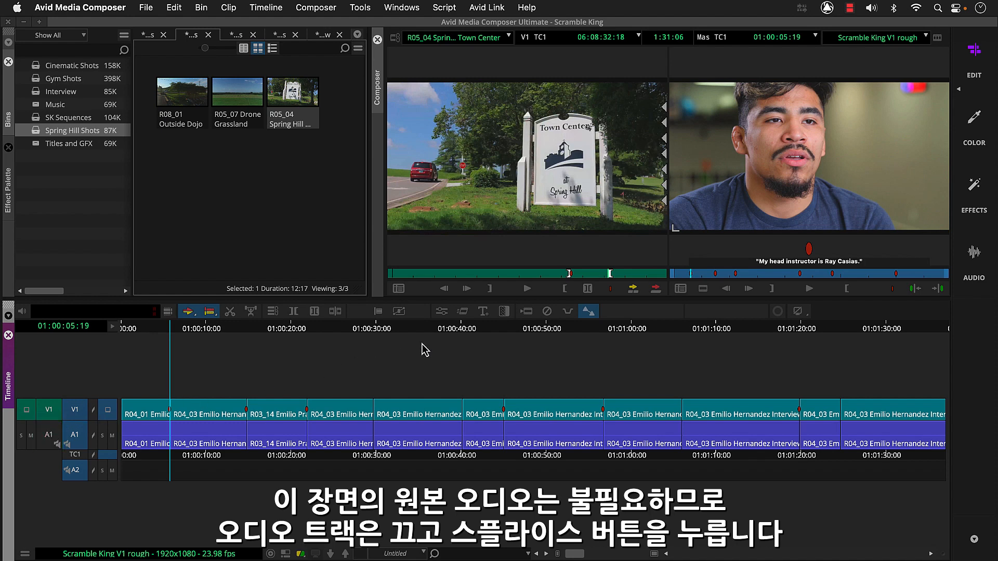
pyautogui.click(631, 291)
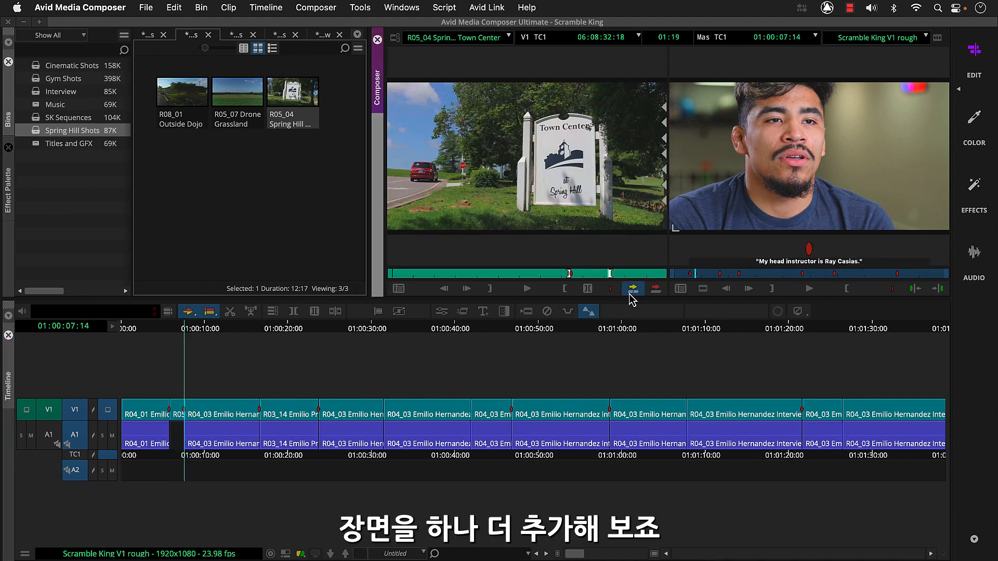
# Splice the R08_01 Outside Dojo range 00:18:41:02 to 00:18:42:21 into the sequence at 01:00:07:14 as video only
pyautogui.doubleClick(188, 99)
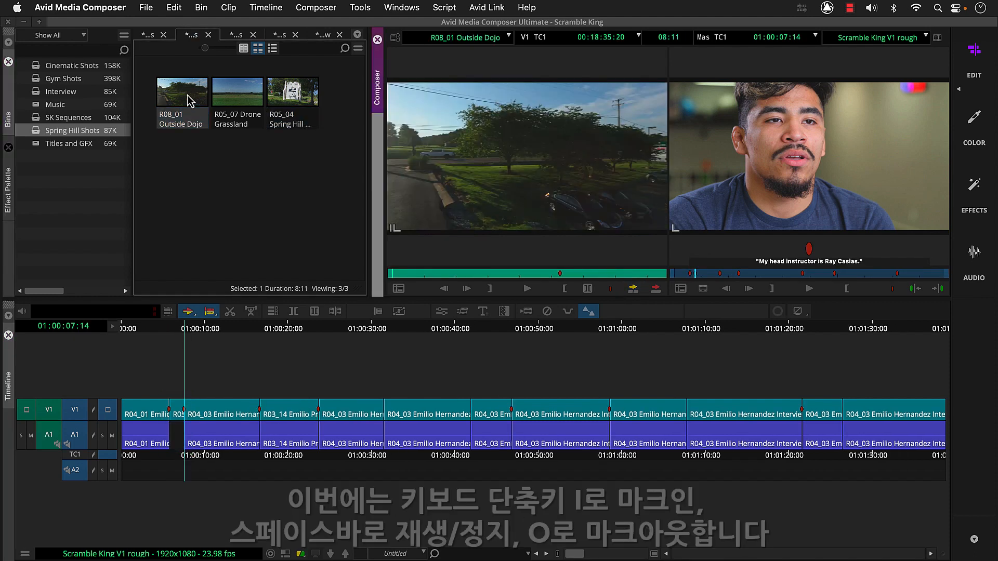
pyautogui.click(557, 273)
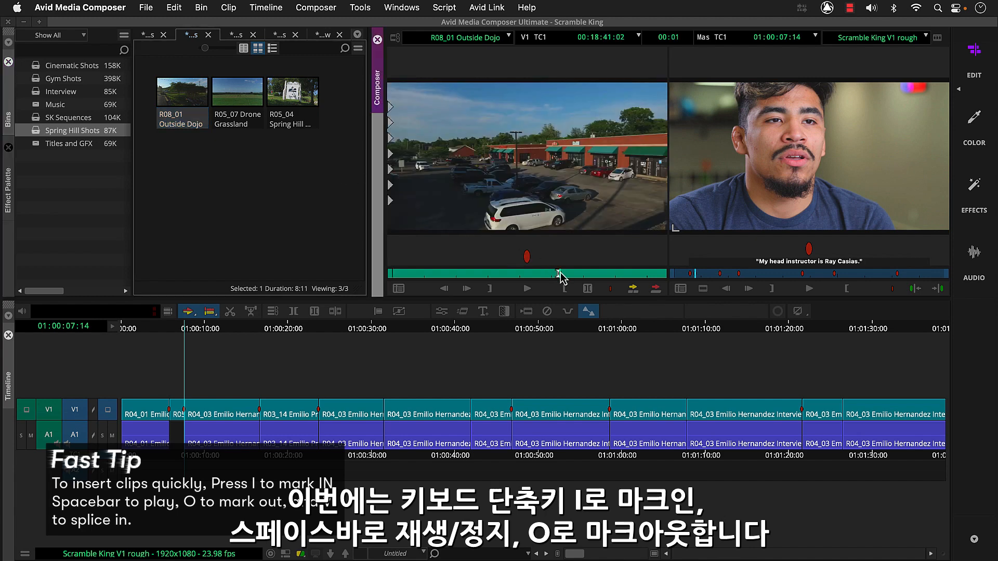
pyautogui.press('space')
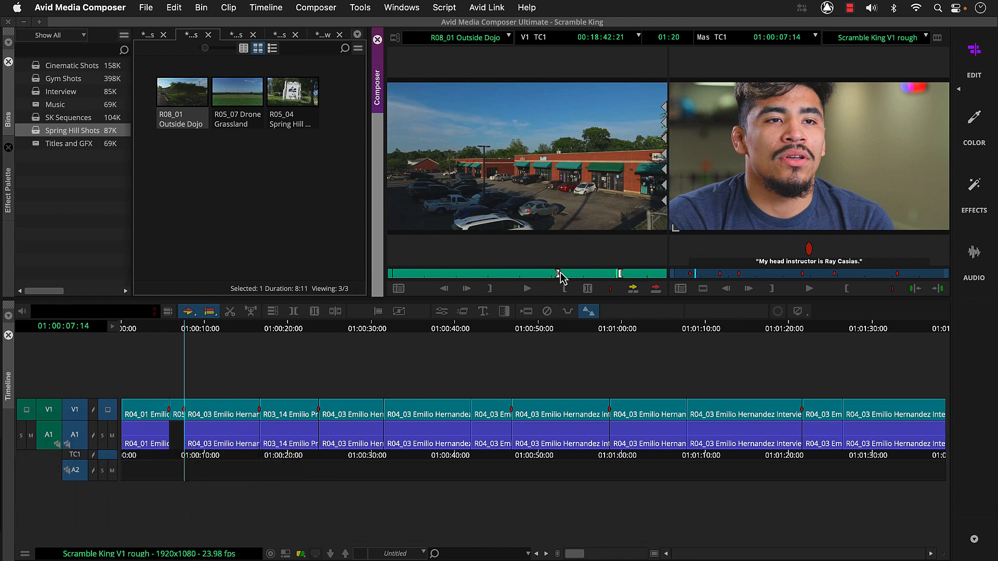
pyautogui.press('o')
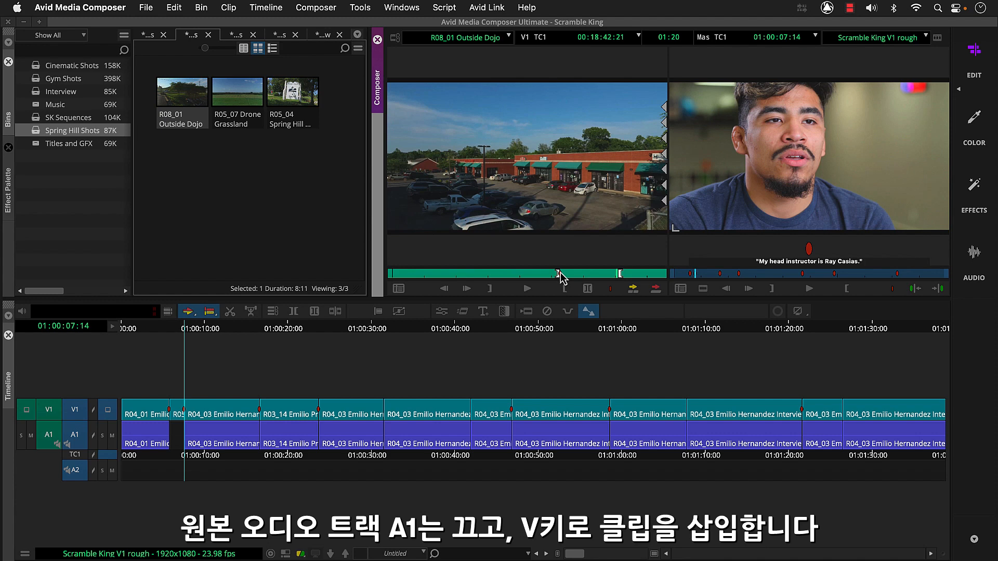
pyautogui.press('9')
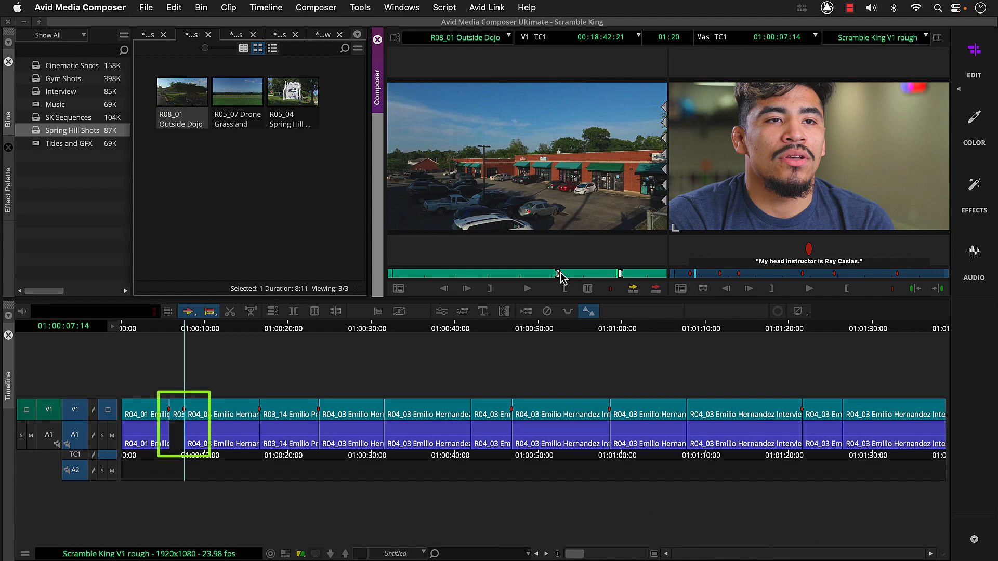
pyautogui.press('v')
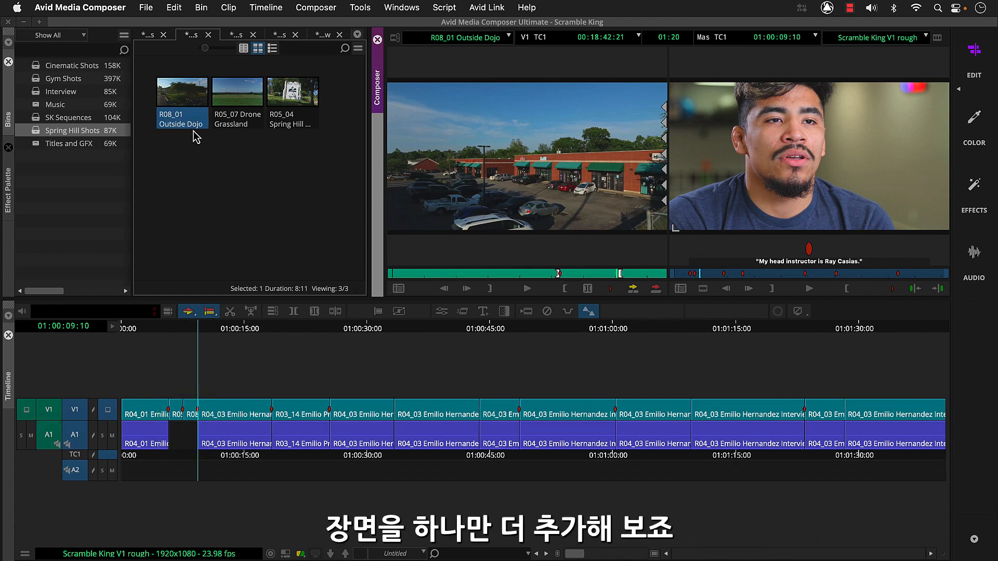
# Splice the R06_12 Gi Demo range 02:20:08:13 to 02:20:17:19 from the Gym Shots bin, with audio, at the 01:00:48:16 cut
pyautogui.doubleClick(44, 79)
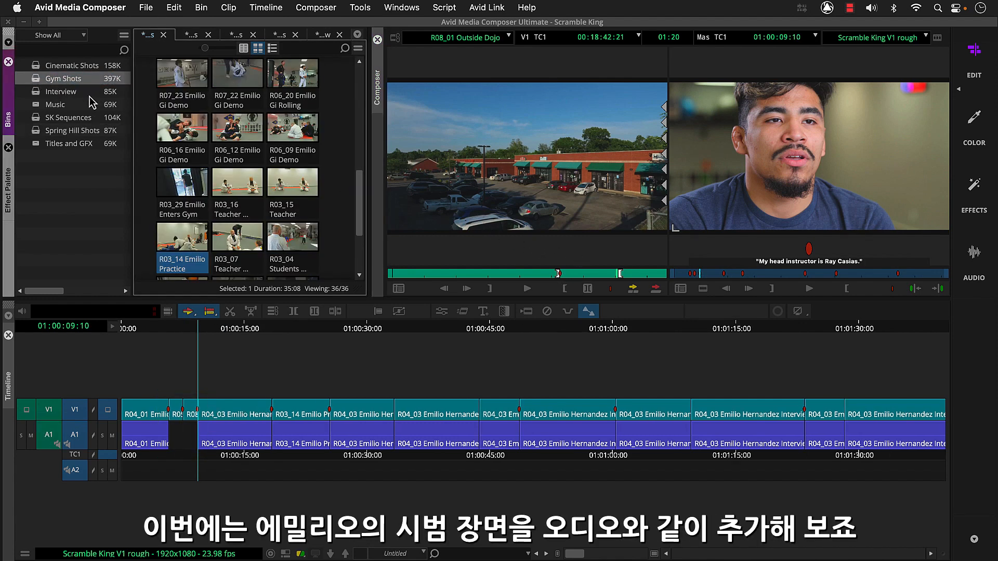
pyautogui.doubleClick(231, 134)
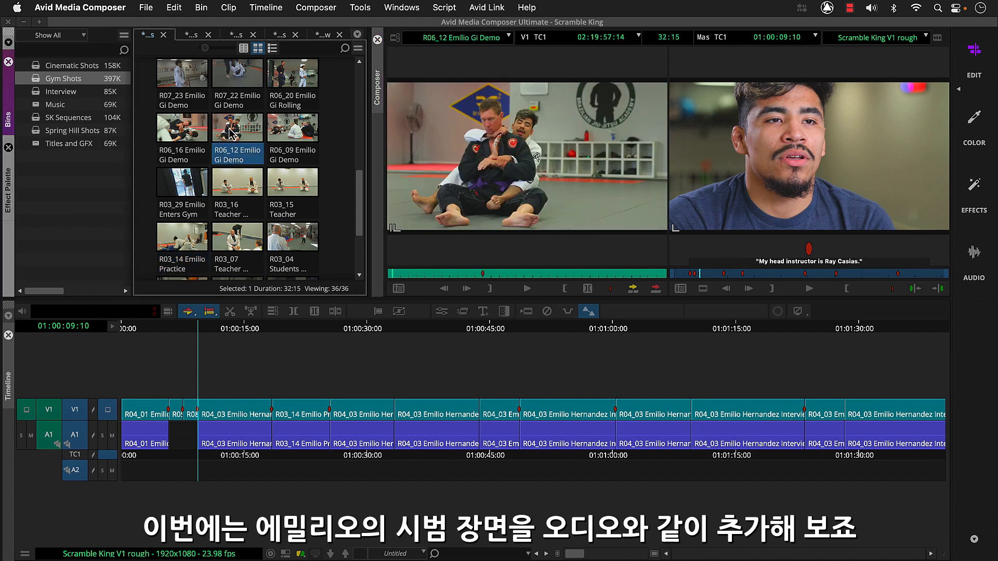
pyautogui.click(482, 274)
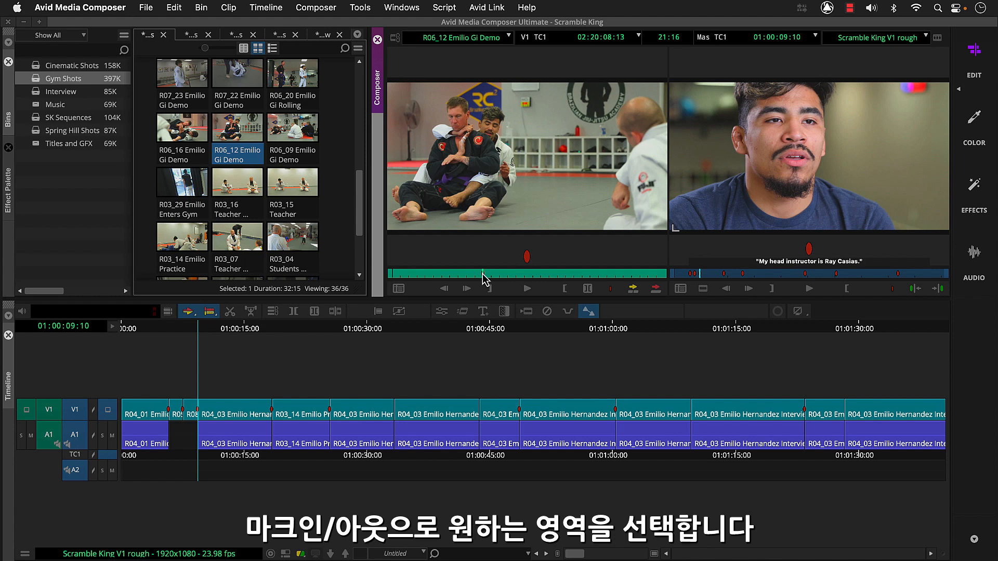
pyautogui.press('i')
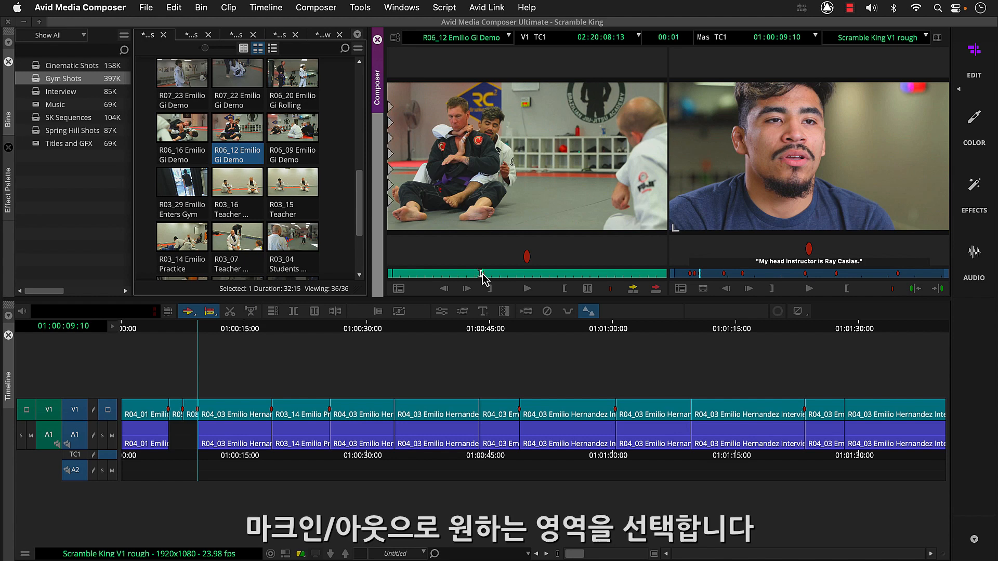
pyautogui.press('space')
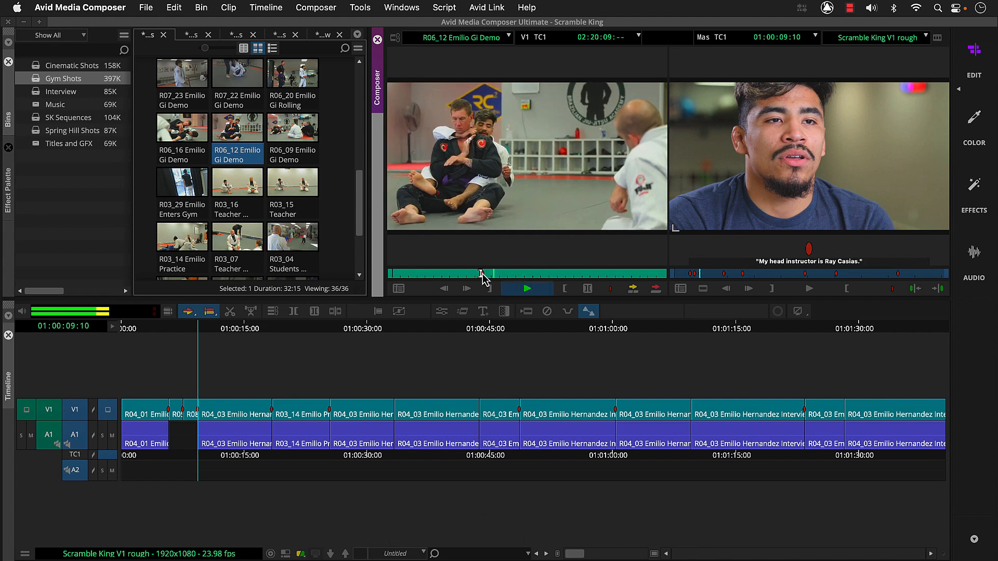
pyautogui.press('o')
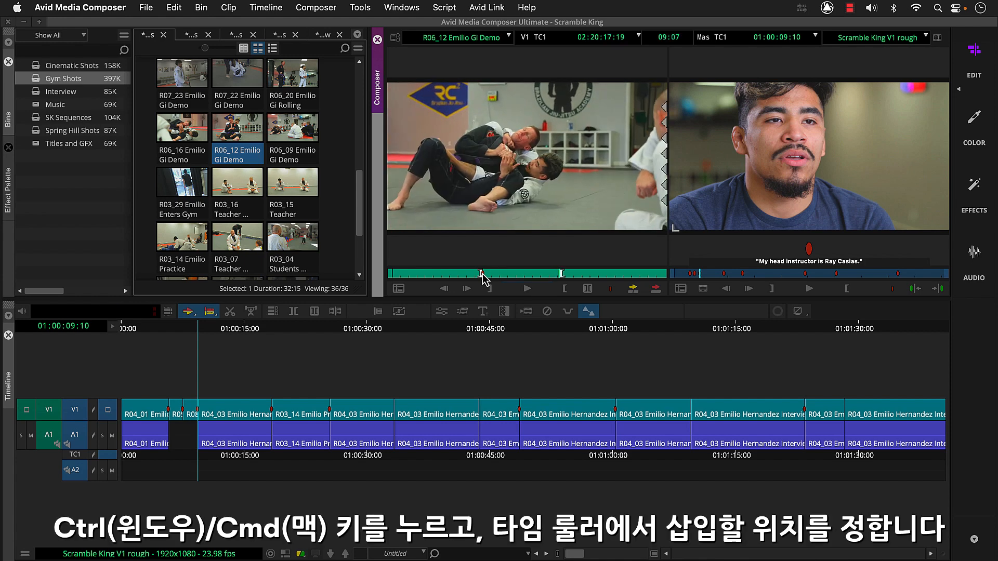
pyautogui.keyDown('super'); pyautogui.click(521, 328); pyautogui.keyUp('super')
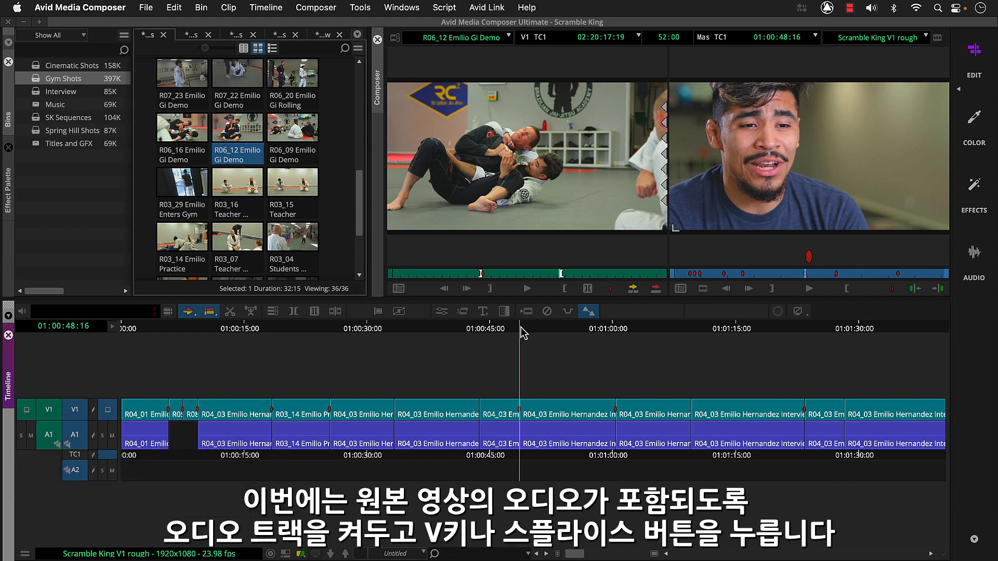
pyautogui.press('v')
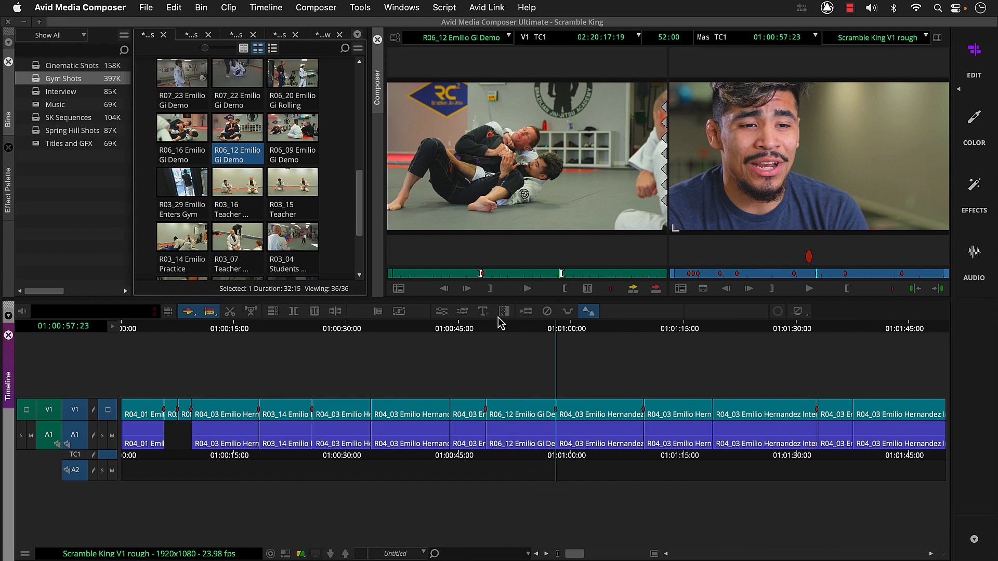
# Load Cruise.wav from the Music bin and modify its multichannel audio so A1 and A2 form a stereo pair
pyautogui.doubleClick(55, 105)
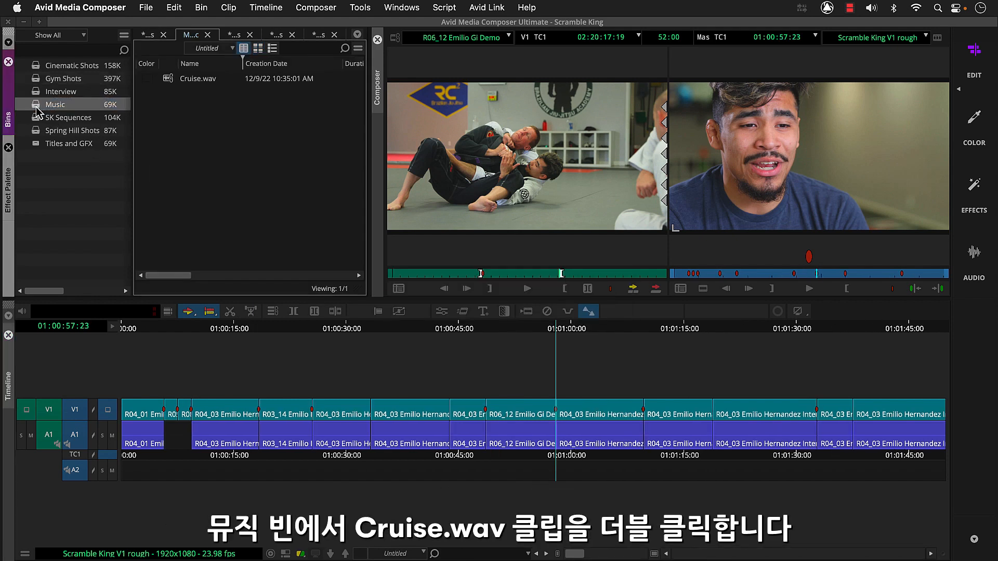
pyautogui.doubleClick(167, 79)
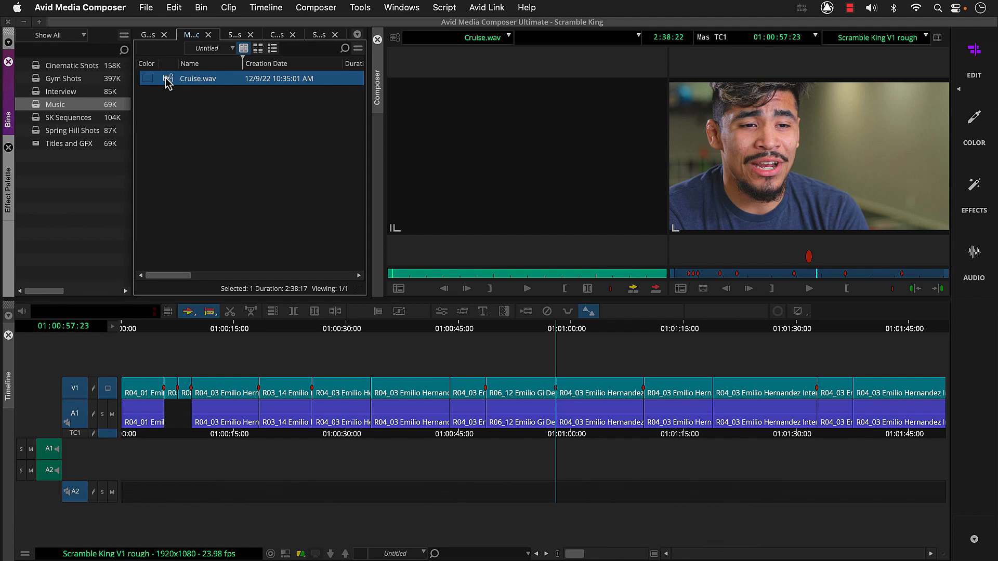
pyautogui.rightClick(168, 82)
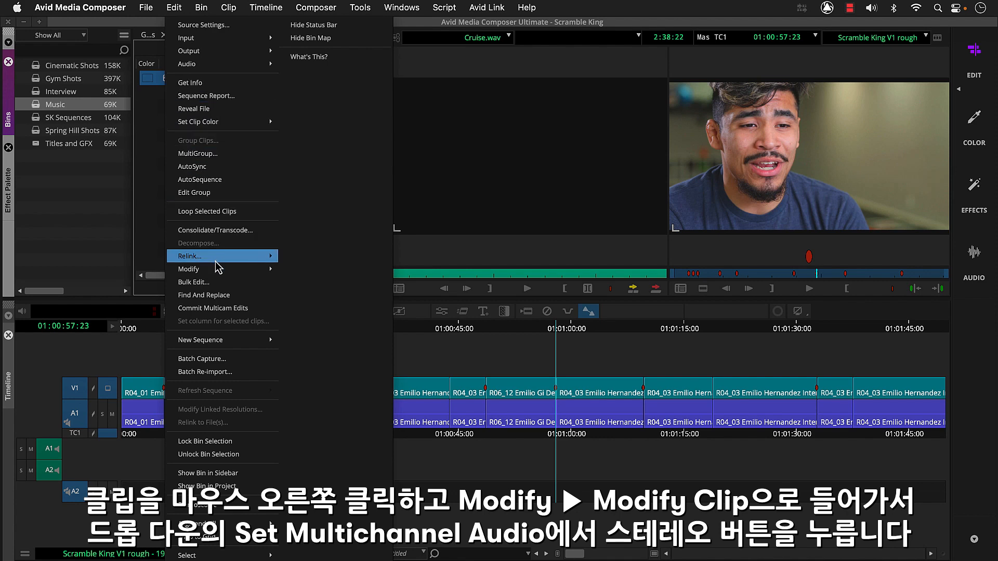
pyautogui.moveTo(232, 274)
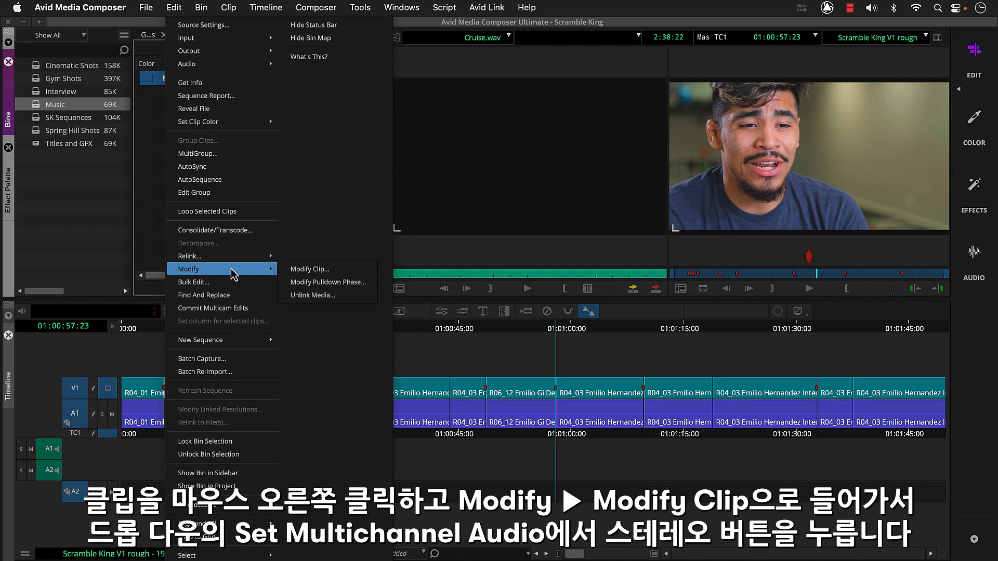
pyautogui.click(285, 272)
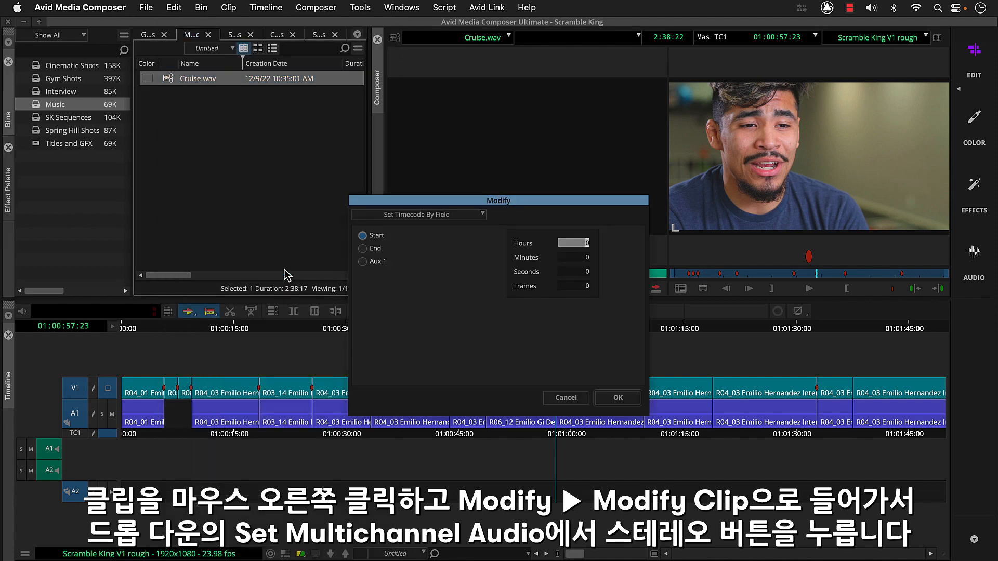
pyautogui.click(373, 215)
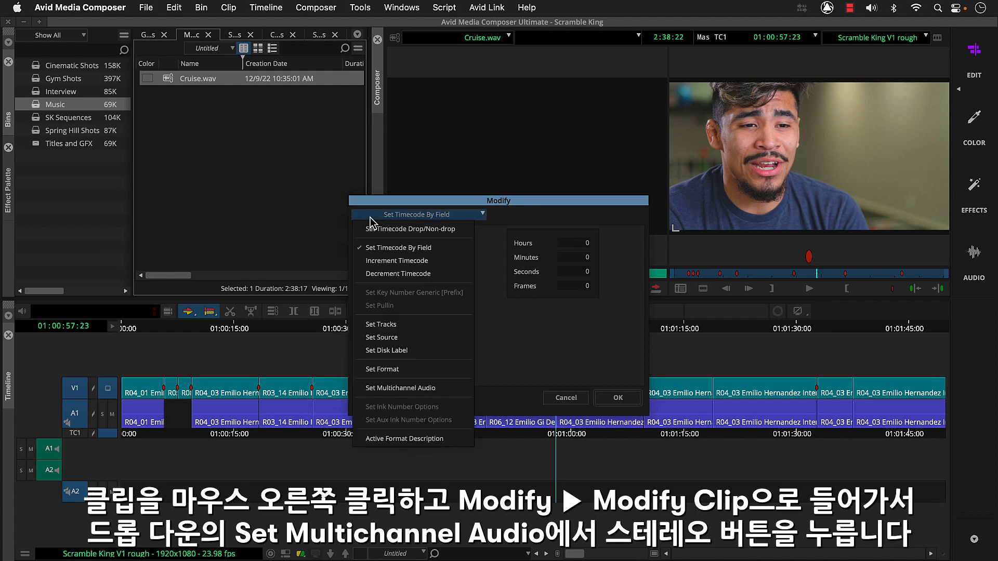
pyautogui.click(447, 388)
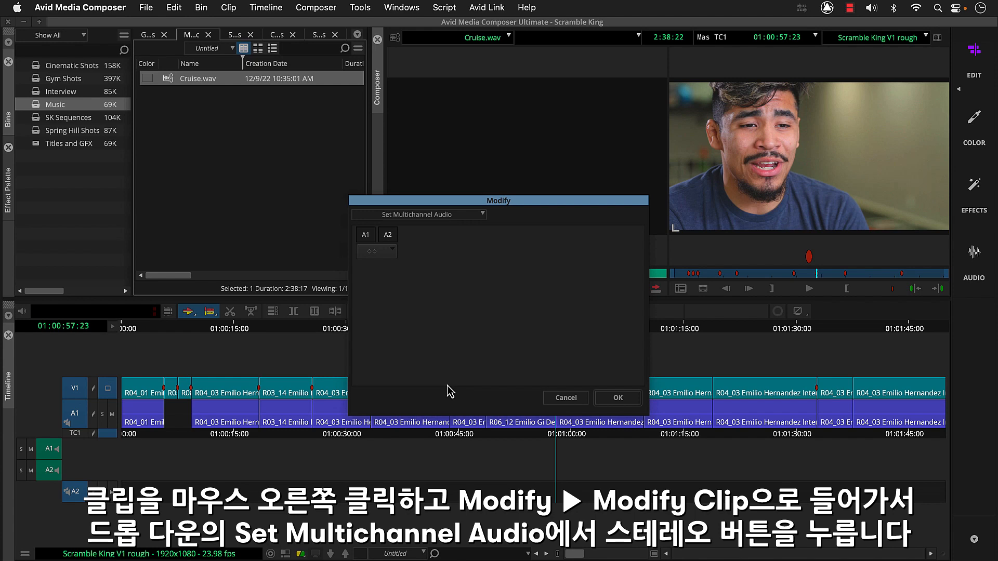
pyautogui.click(372, 253)
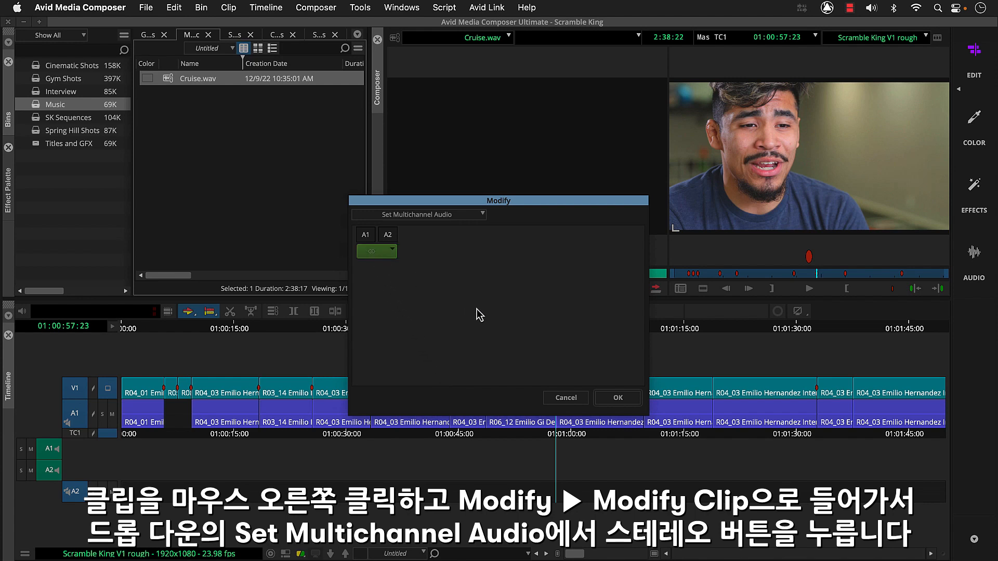
pyautogui.click(604, 399)
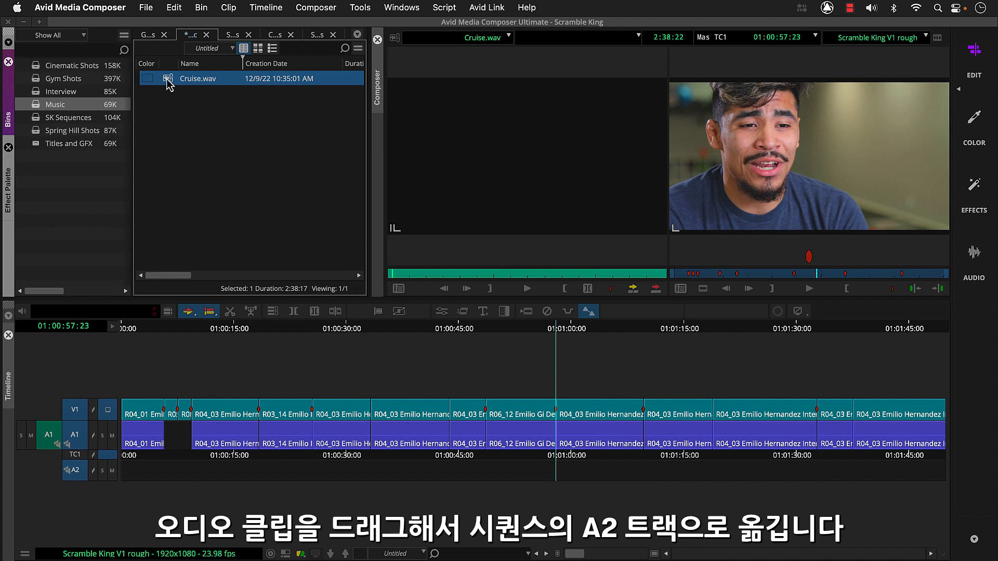
# Place the Cruise.wav clip on the sequence's A2 track, near the start of the timeline
pyautogui.moveTo(168, 83); pyautogui.dragTo(127, 468)
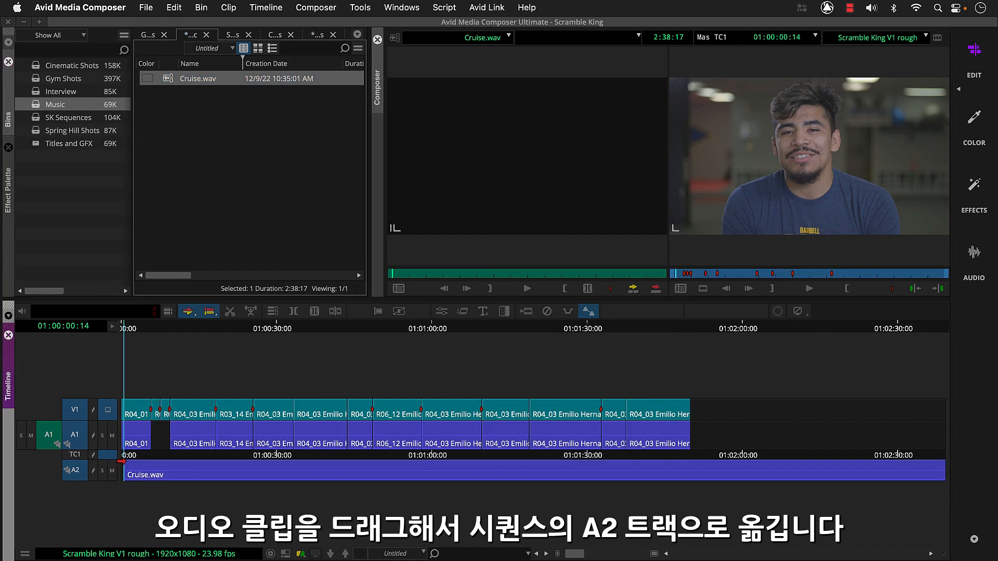
# Play the sequence to check the music level, show waveforms on A1 and A2, and display Clip Gain on A2
pyautogui.press('space')
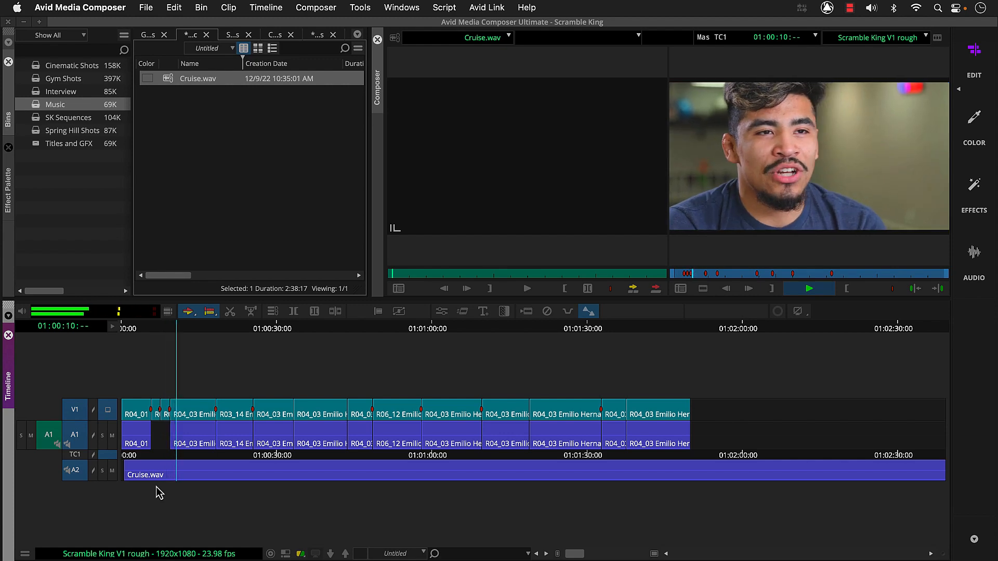
pyautogui.press('space')
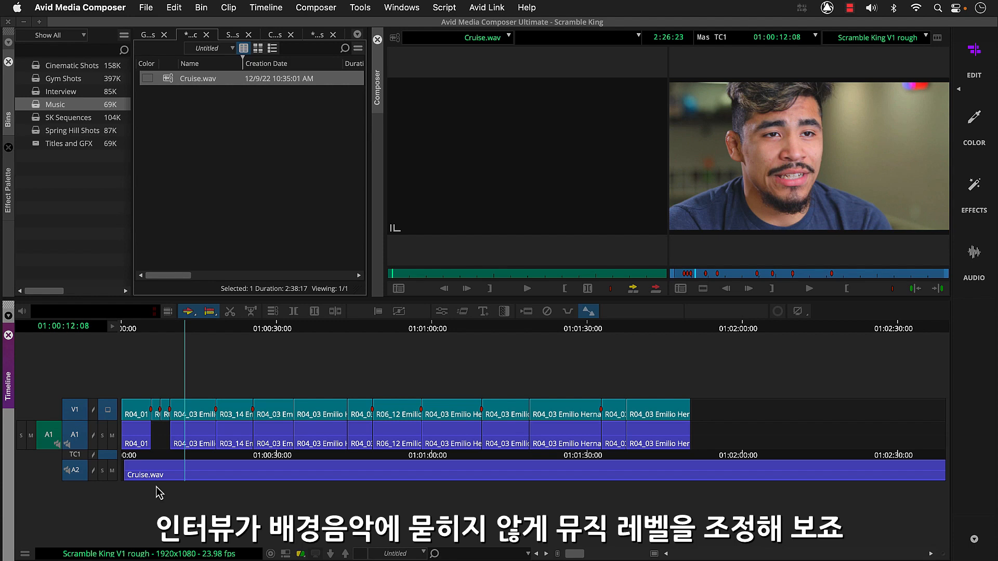
pyautogui.click(112, 327)
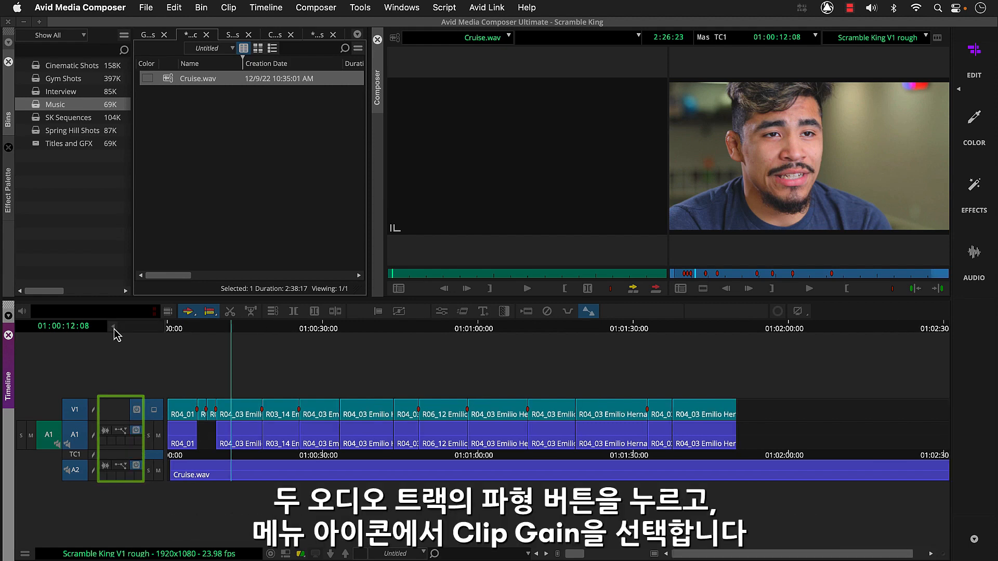
pyautogui.click(105, 431)
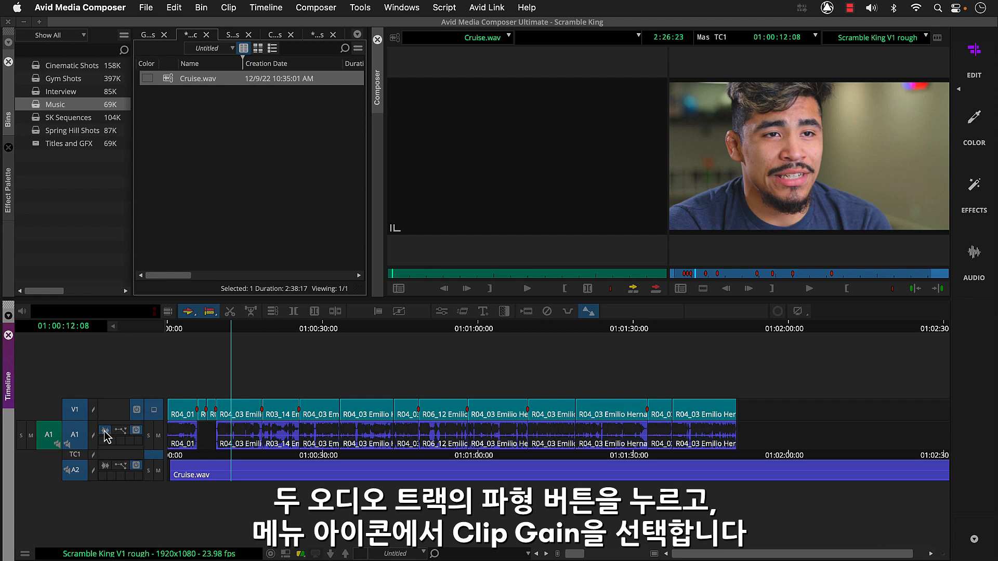
pyautogui.click(105, 466)
pyautogui.click(119, 466)
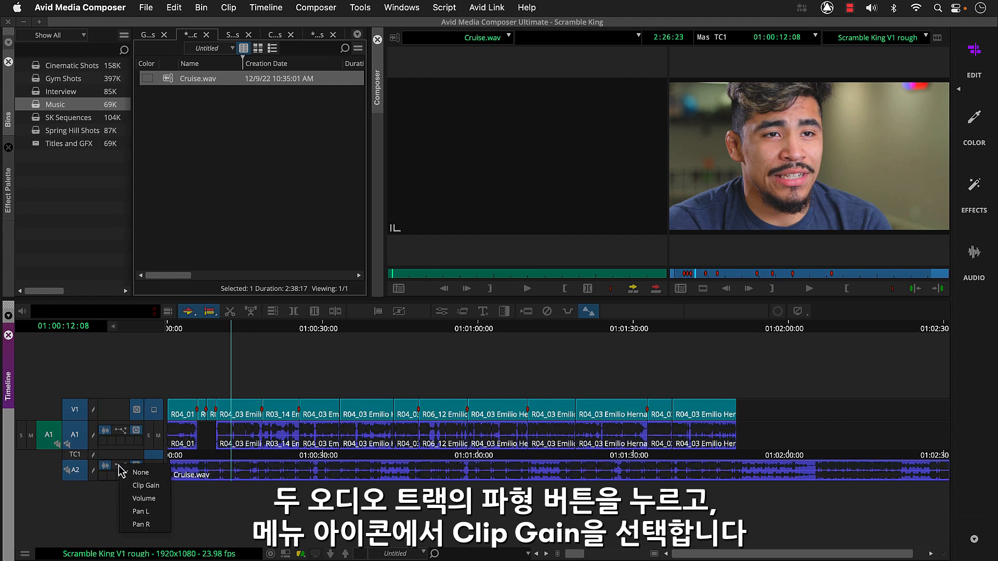
pyautogui.click(136, 485)
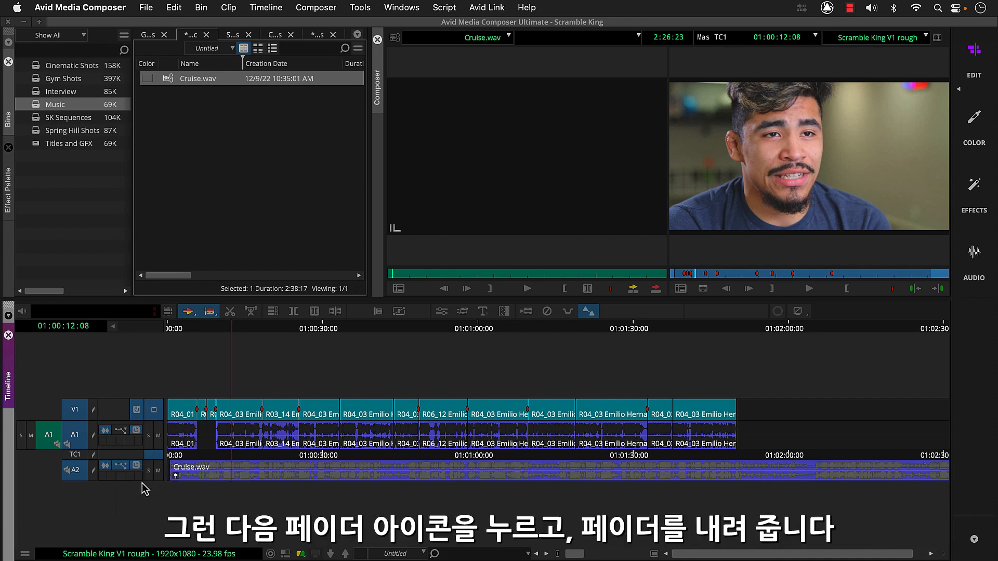
# Lower the Cruise.wav clip gain to -11.8 dB, play back the mix, and enlarge the A2 track height
pyautogui.click(176, 476)
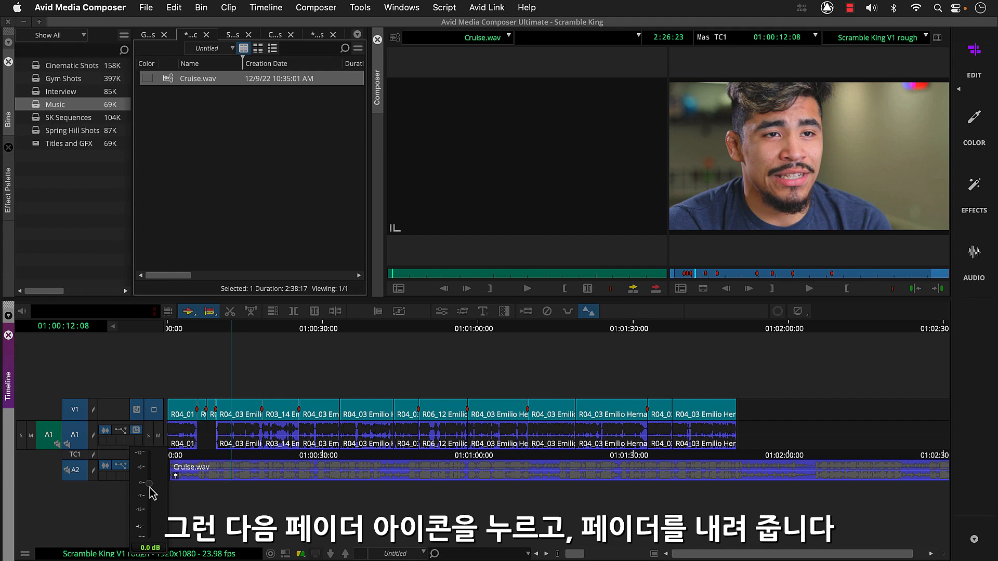
pyautogui.moveTo(149, 485); pyautogui.dragTo(150, 506)
pyautogui.click(174, 456)
pyautogui.press('space')
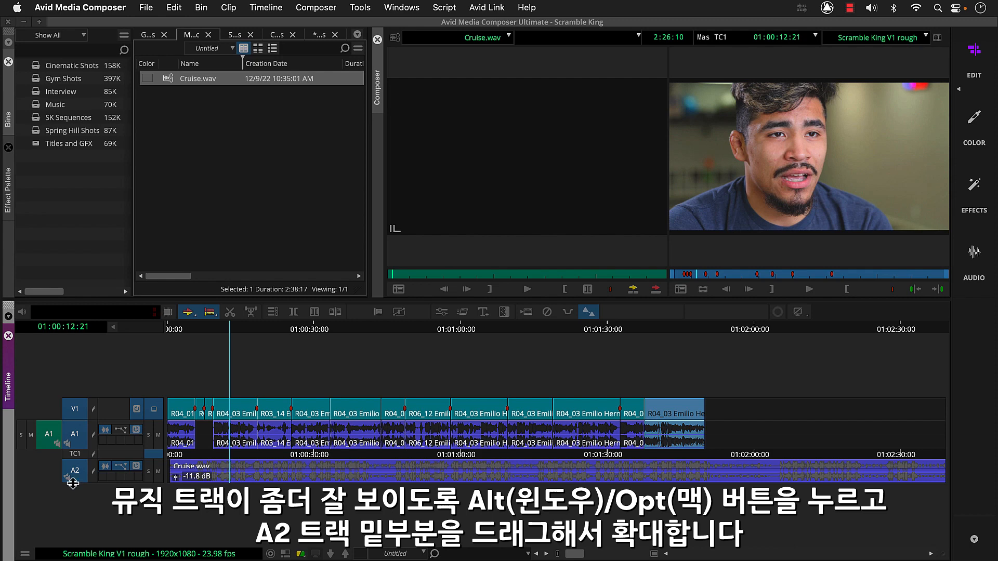
pyautogui.moveTo(73, 483); pyautogui.dragTo(69, 517)
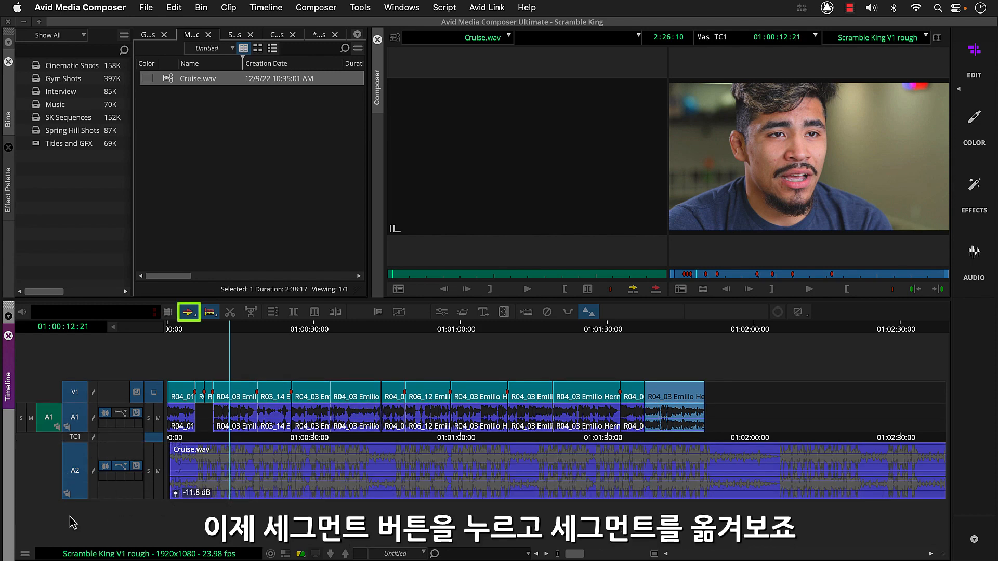
# Switch the segment mode to the red Lift/Overwrite arrow and enable Link Selection for video and audio
pyautogui.keyDown('alt'); pyautogui.click(187, 313); pyautogui.keyUp('alt')
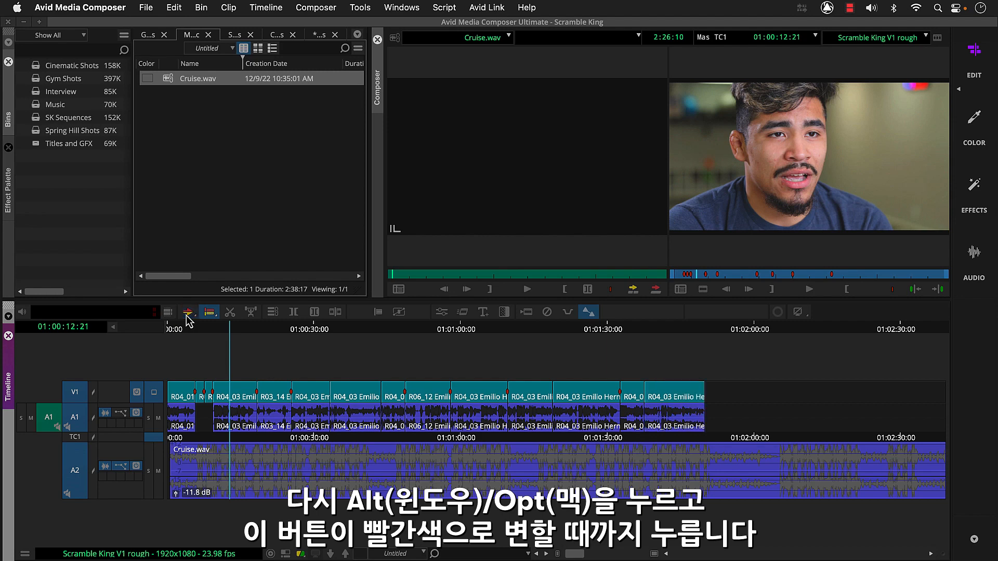
pyautogui.keyDown('alt'); pyautogui.click(187, 313); pyautogui.keyUp('alt')
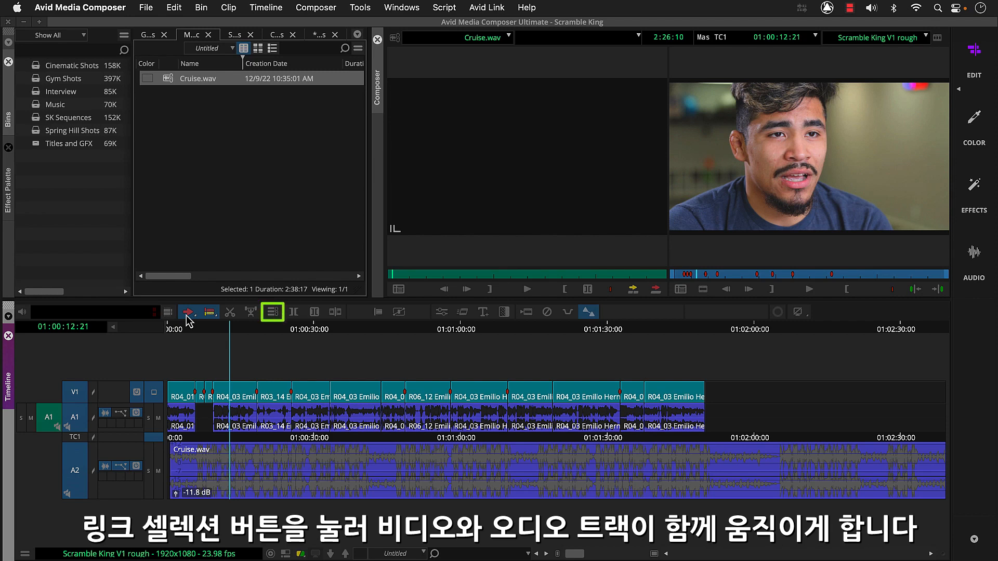
pyautogui.click(270, 313)
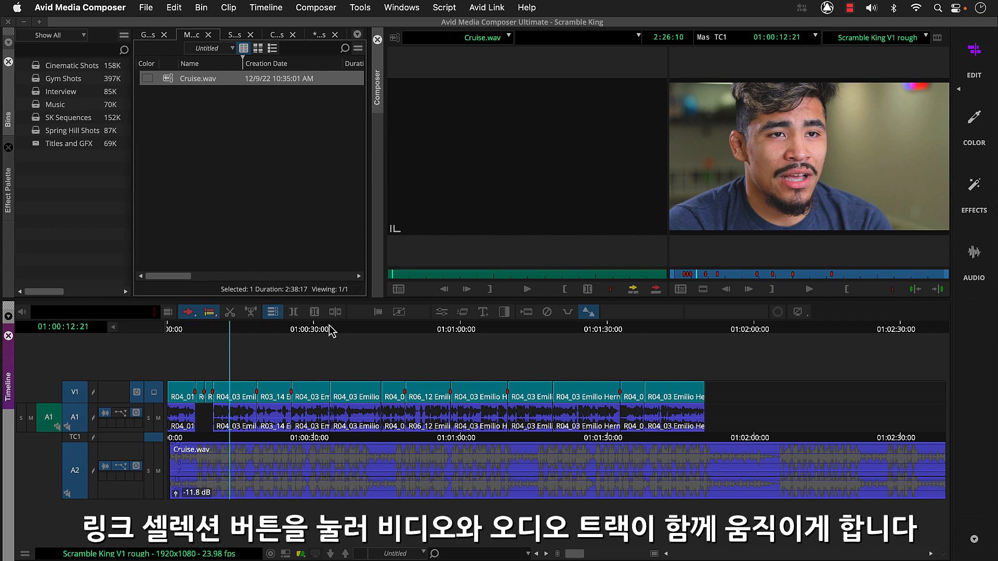
# Move the last interview segment about 44 seconds later over the music, and move the segment before it later too
pyautogui.click(654, 391)
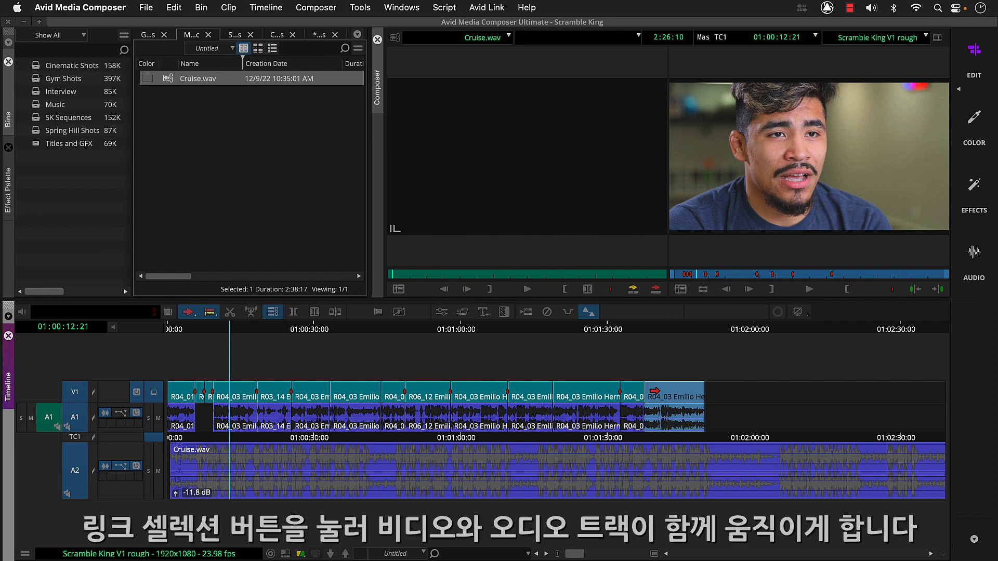
pyautogui.moveTo(653, 391); pyautogui.dragTo(871, 398)
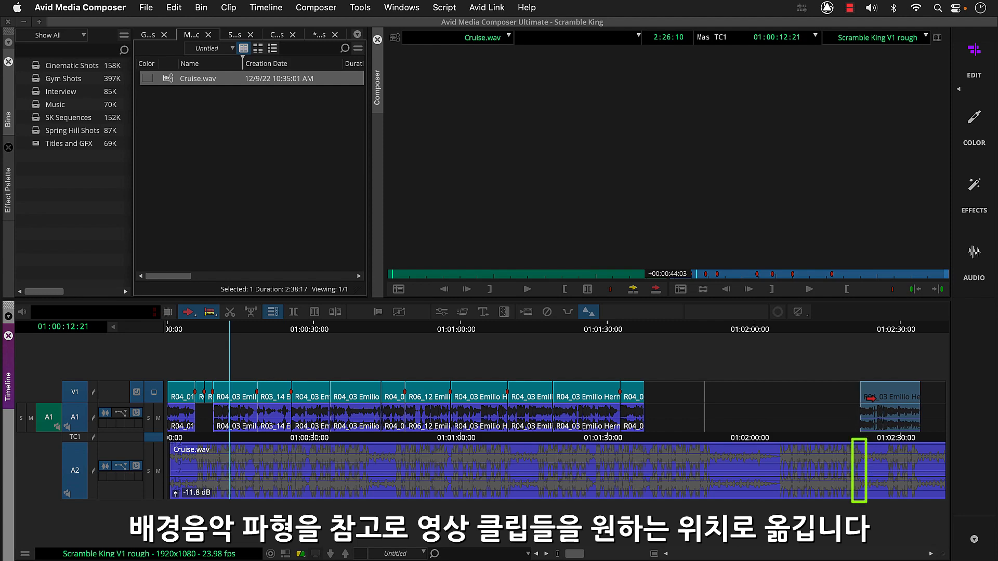
pyautogui.moveTo(629, 396); pyautogui.dragTo(760, 393)
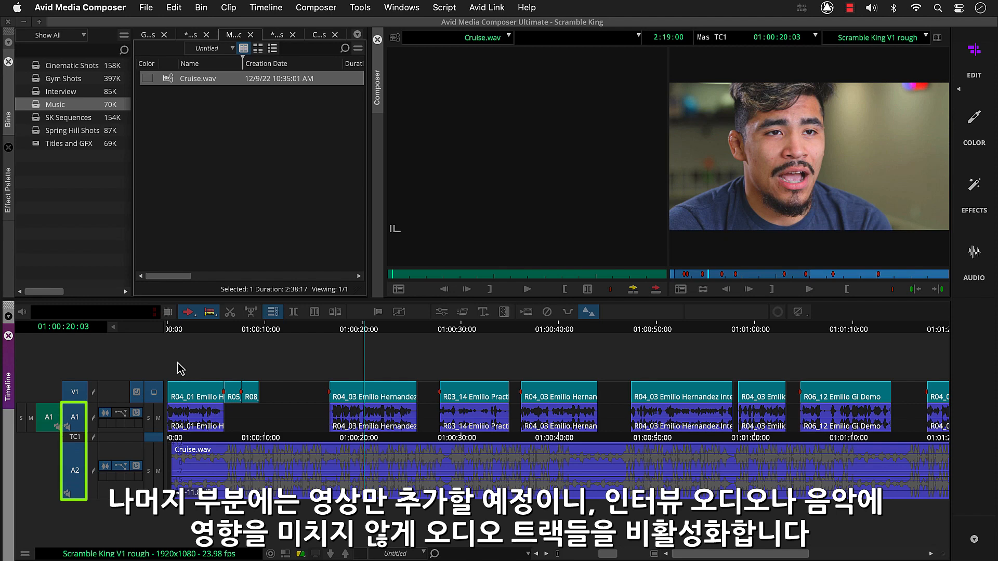
# Deselect sequence tracks A1 and A2, and mark the V1 range from 01:00:09:10 to 01:00:12:02
pyautogui.click(81, 414)
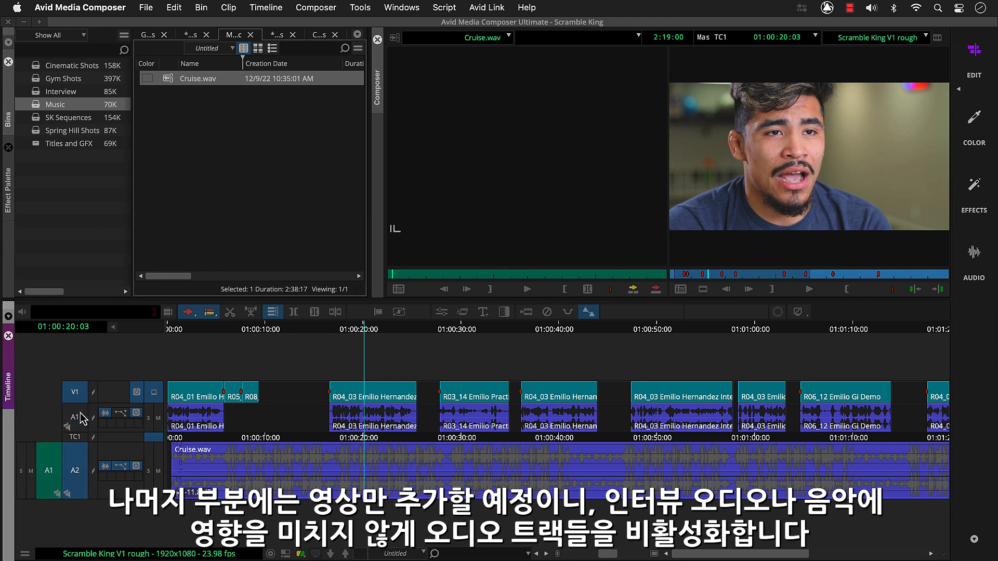
pyautogui.click(80, 462)
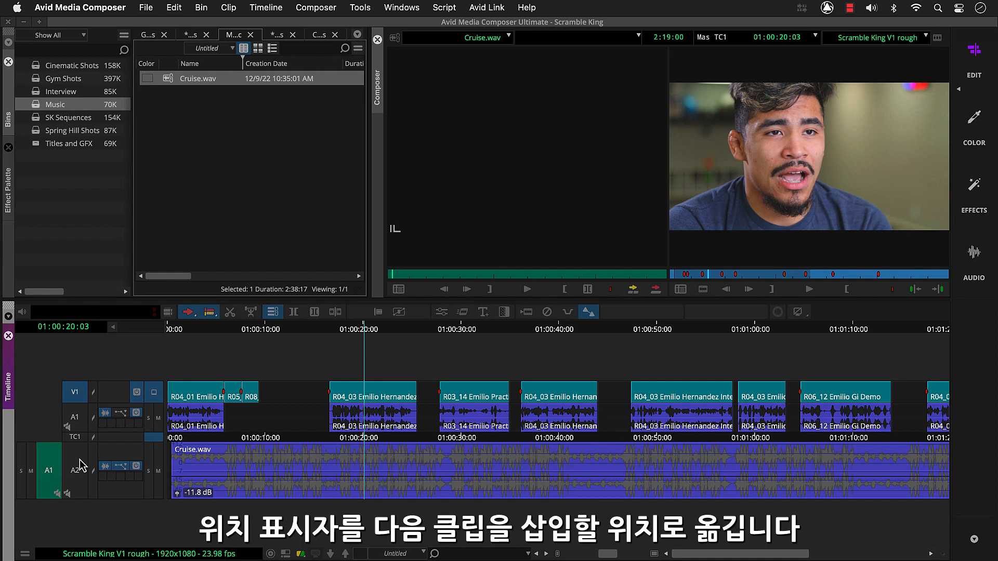
pyautogui.click(261, 438)
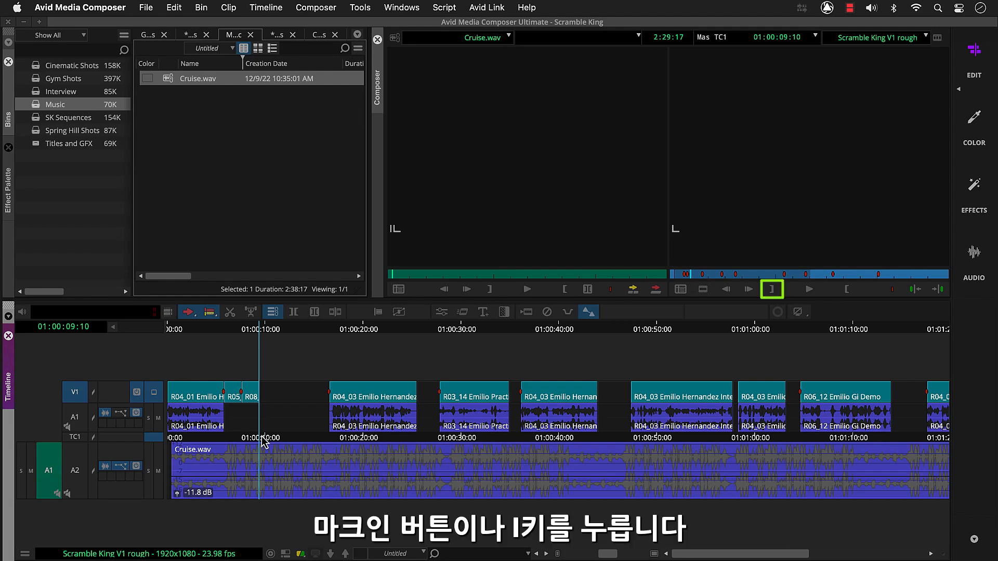
pyautogui.press('i')
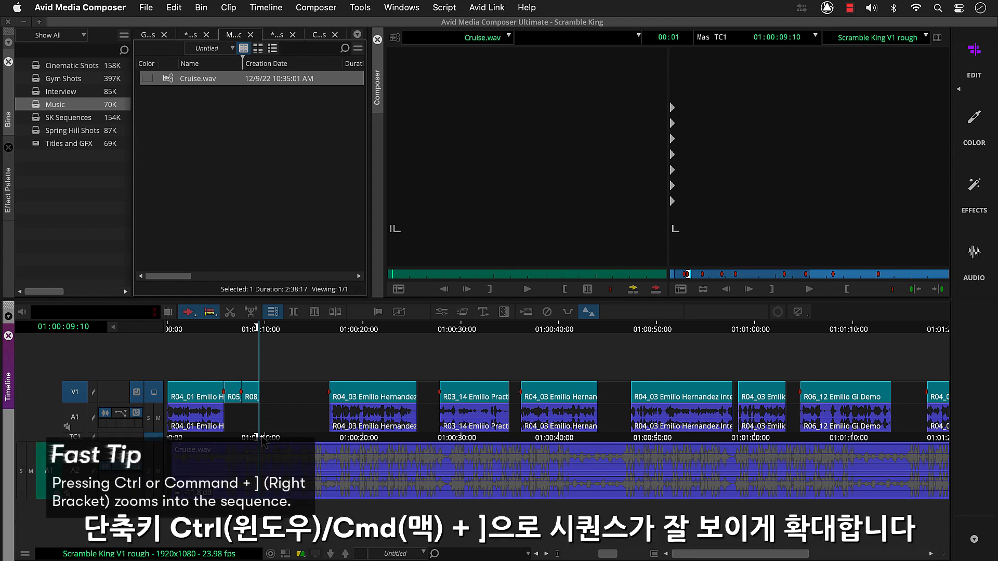
pyautogui.press('super+bracketright')
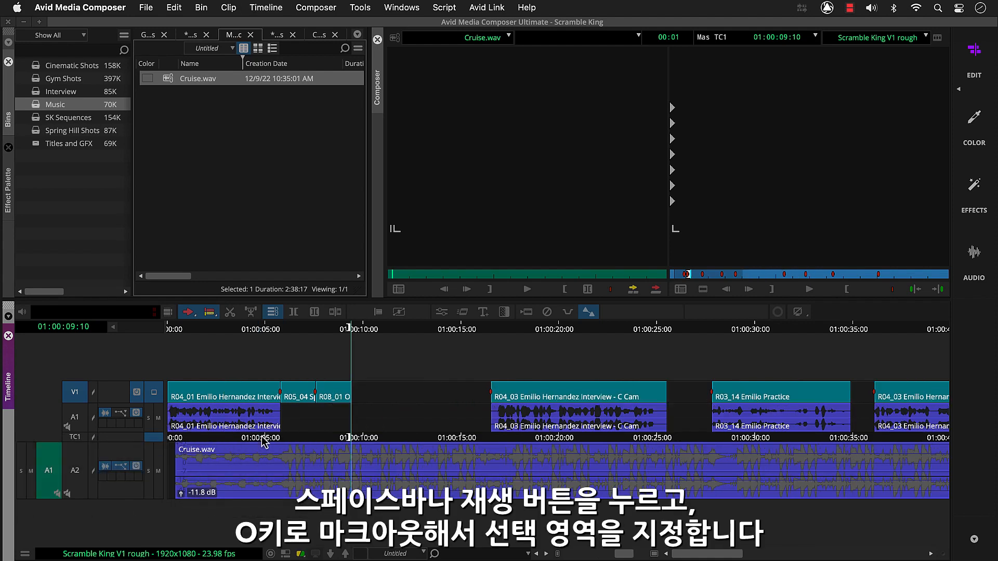
pyautogui.press('space')
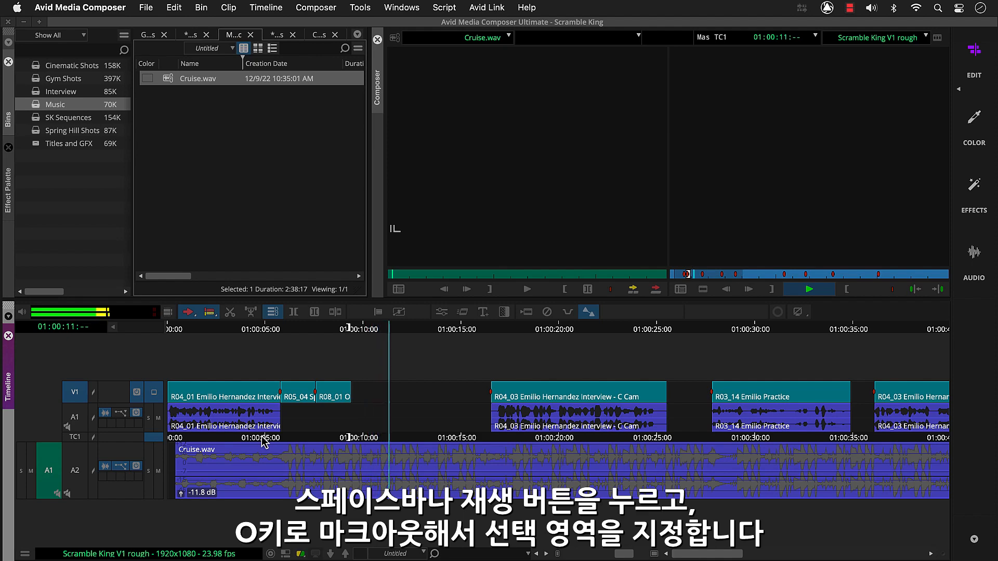
pyautogui.press('o')
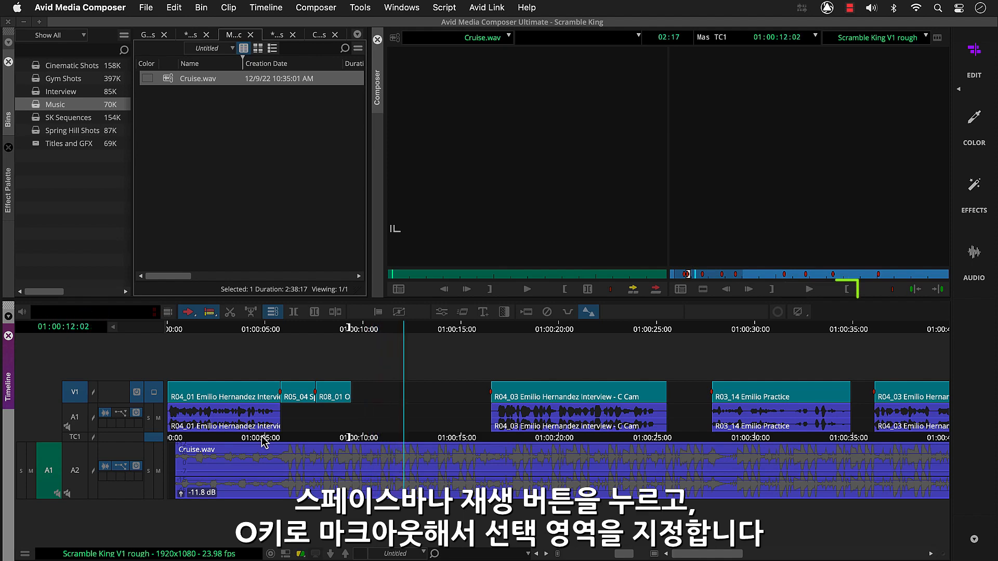
pyautogui.press('o')
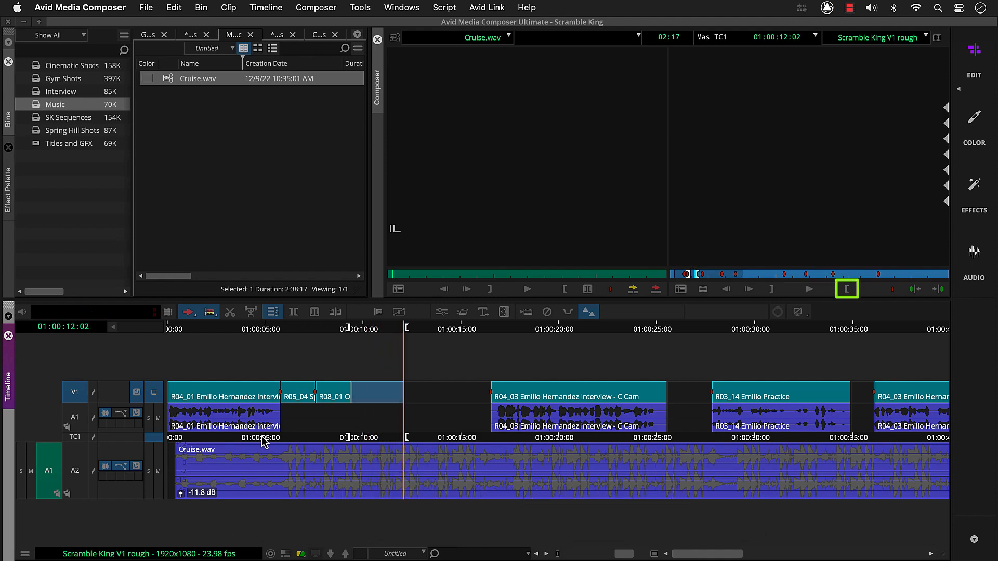
# Overwrite the marked range with R05_07 Drone Grassland from the Spring Hill Shots bin, starting at source timecode 00:02:43:16
pyautogui.click(41, 131)
pyautogui.doubleClick(226, 91)
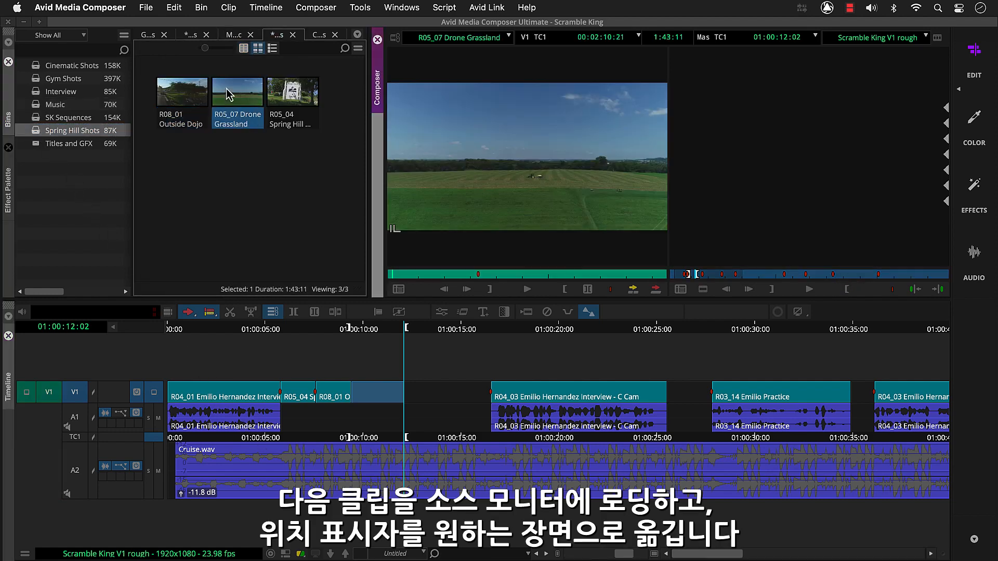
pyautogui.click(478, 275)
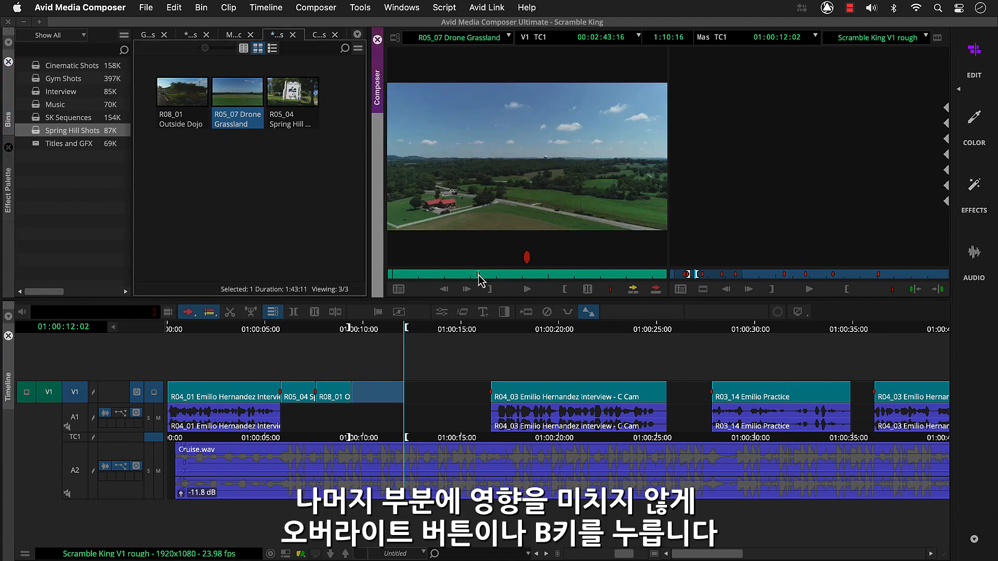
pyautogui.click(656, 291)
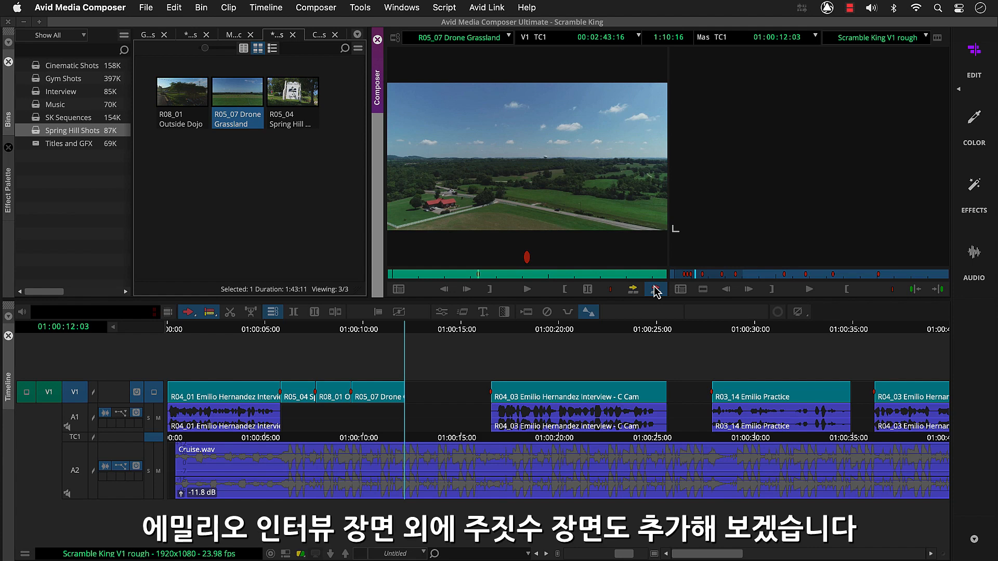
# Mark the opening of the interview segment from its start at 01:00:16:13 to 01:00:20:00
pyautogui.keyDown('super'); pyautogui.click(493, 327); pyautogui.keyUp('super')
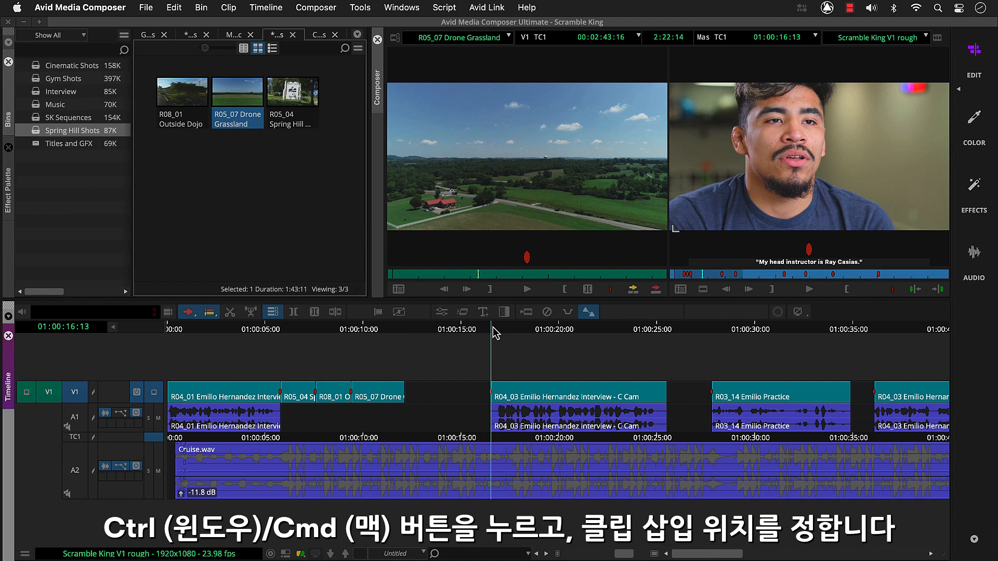
pyautogui.press('o')
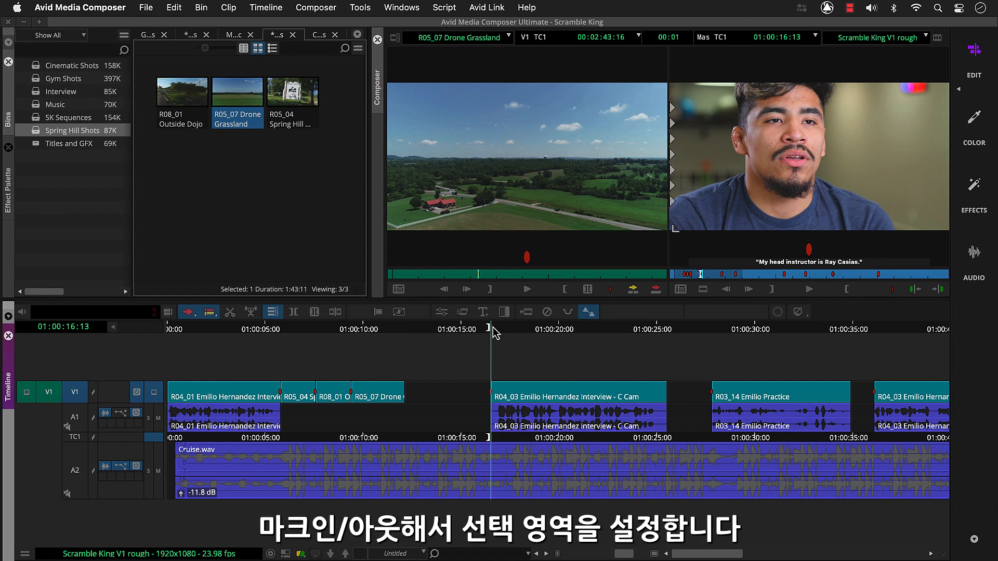
pyautogui.press('space')
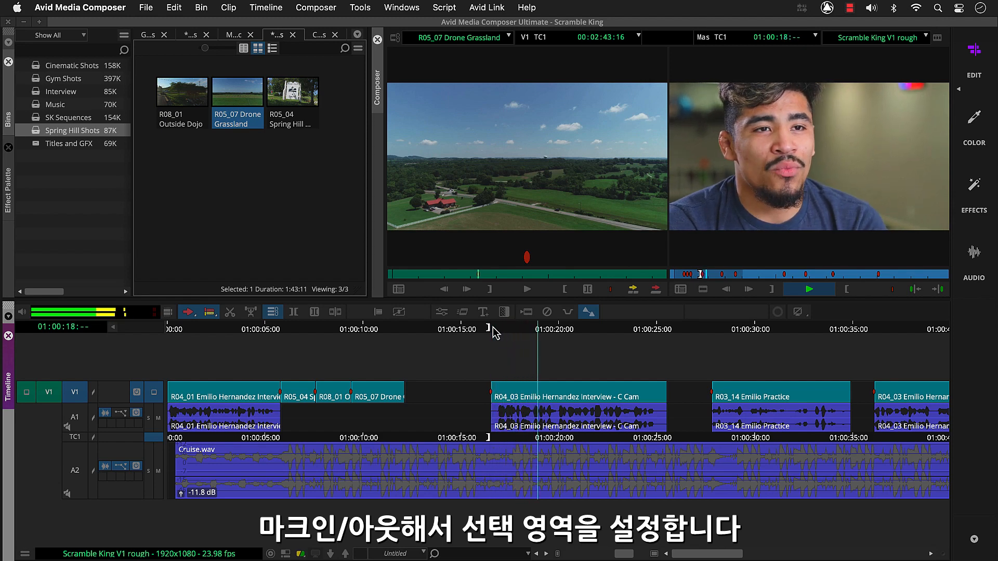
pyautogui.press('space')
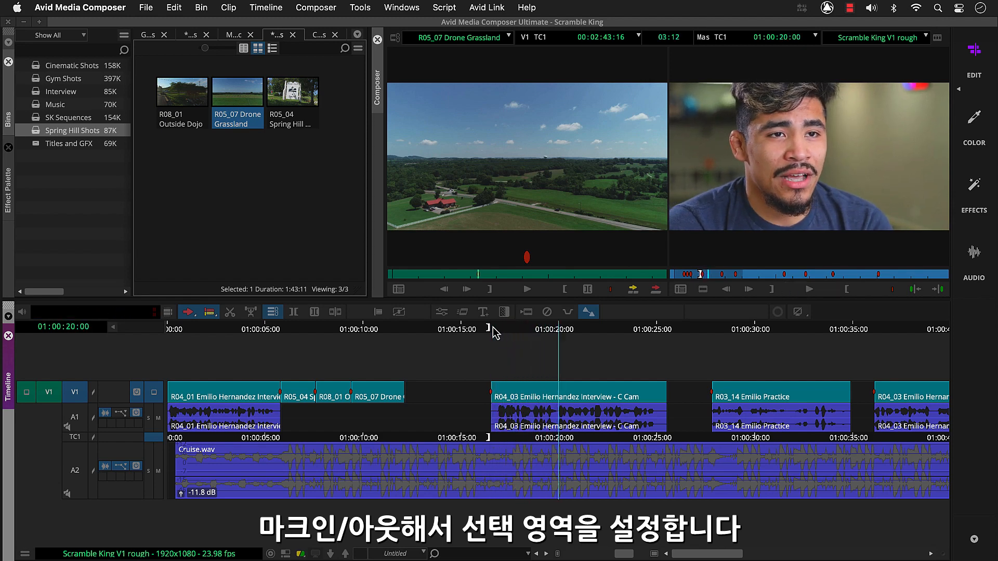
pyautogui.press('i')
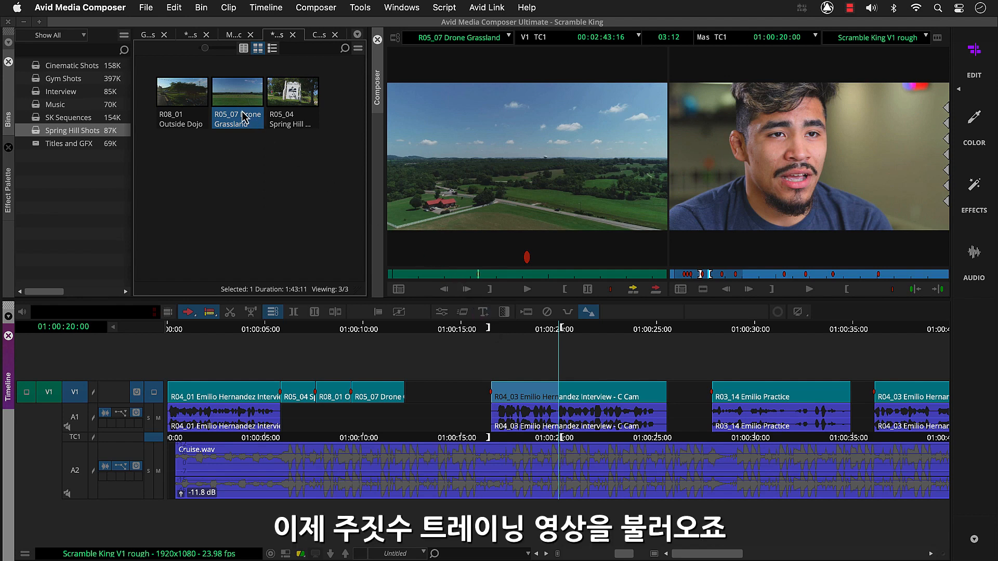
# Overwrite the marked interview video with R02_29 Teacher Demo from the Gym Shots bin, starting at 00:01:31:09, and play back the edit
pyautogui.click(149, 35)
pyautogui.doubleClick(237, 238)
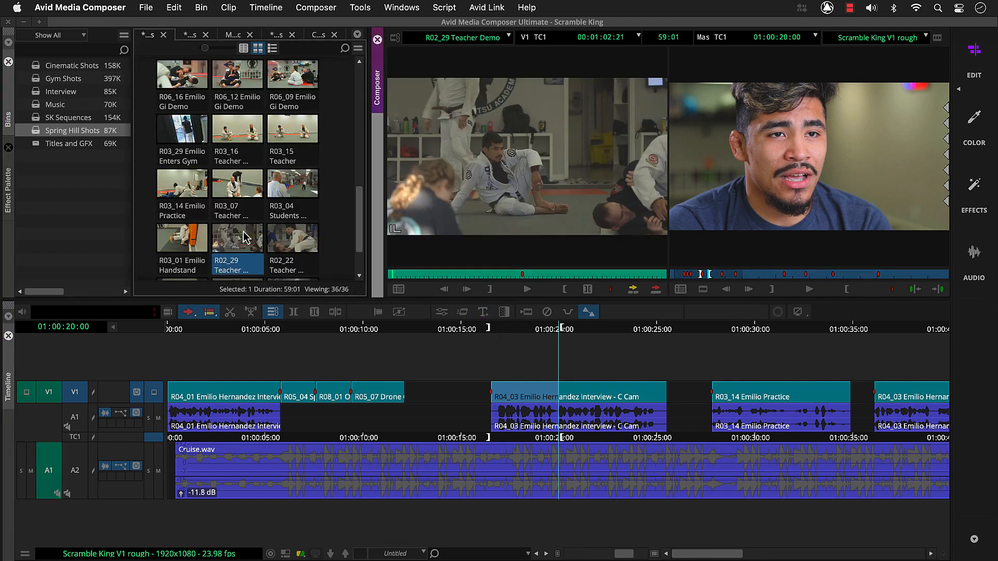
pyautogui.click(523, 277)
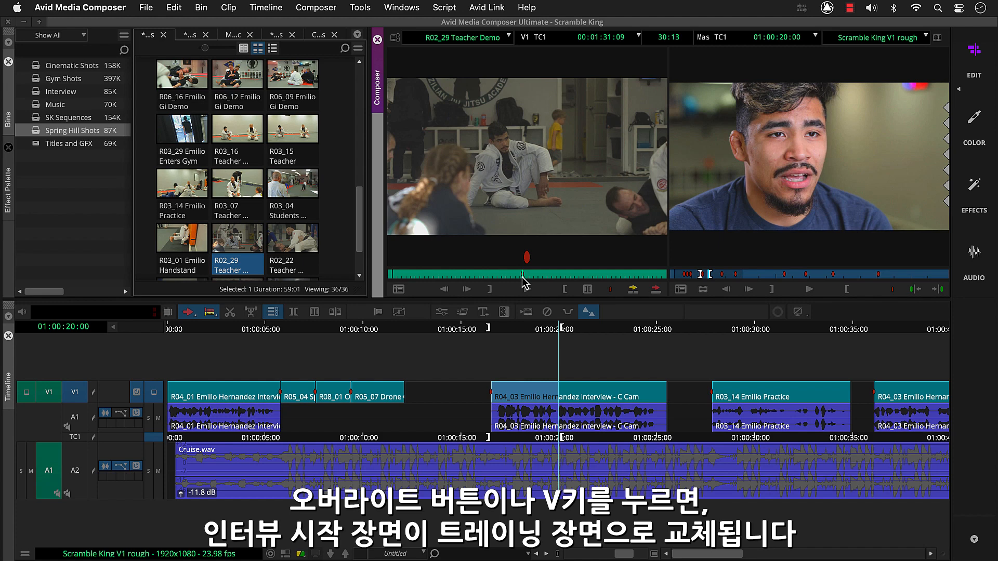
pyautogui.press('v')
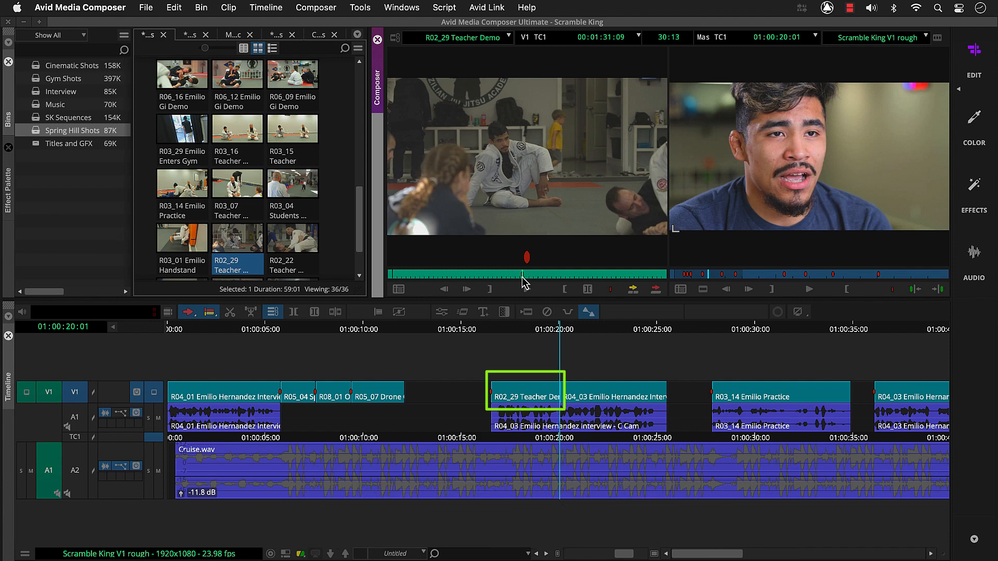
pyautogui.click(476, 331)
pyautogui.press('space')
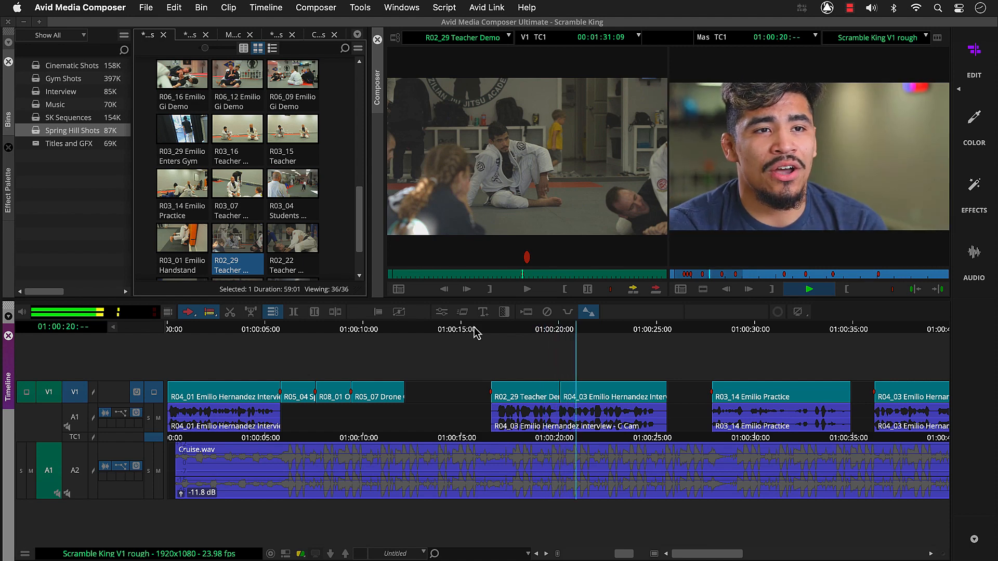
# Stop the current playback, preview the Scramble King V1 rough sequence from 01:01:17:17, and stop at about 01:01:42:12
pyautogui.press('space')
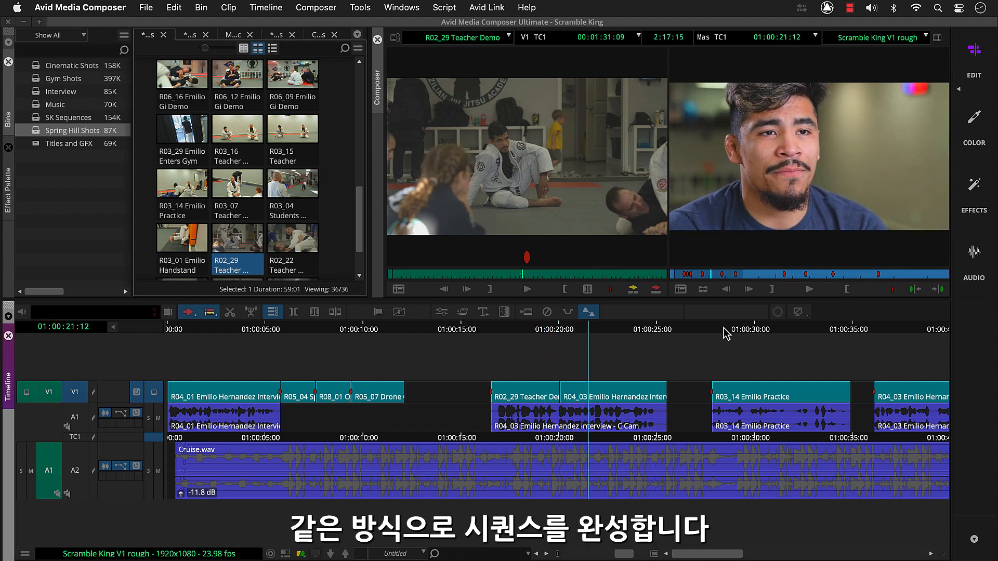
pyautogui.click(842, 330)
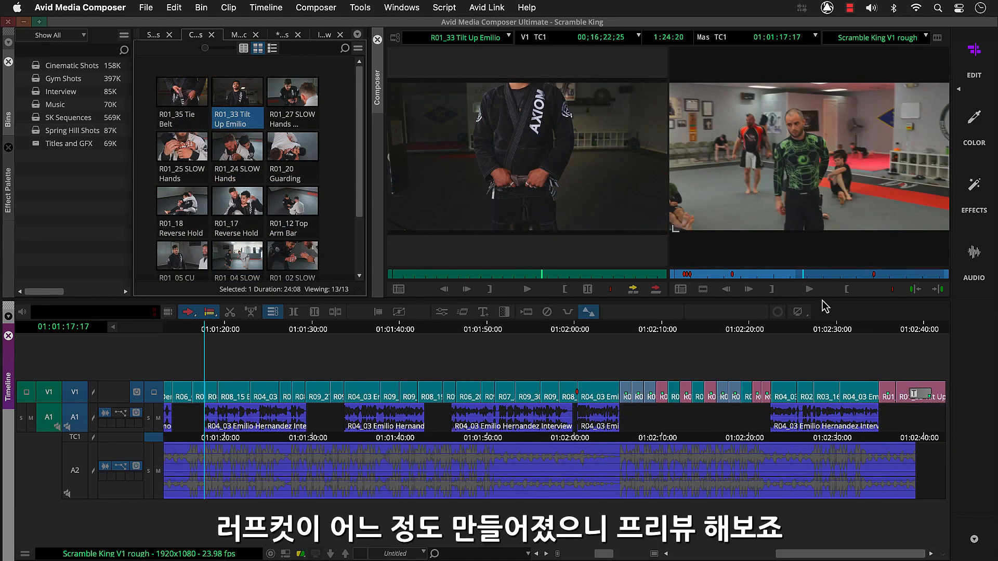
pyautogui.click(816, 295)
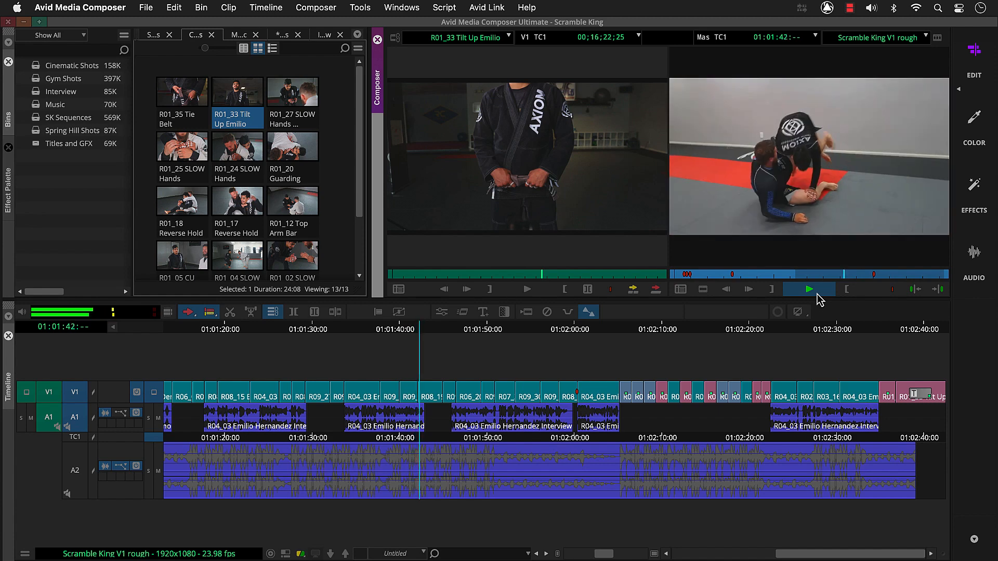
pyautogui.click(817, 294)
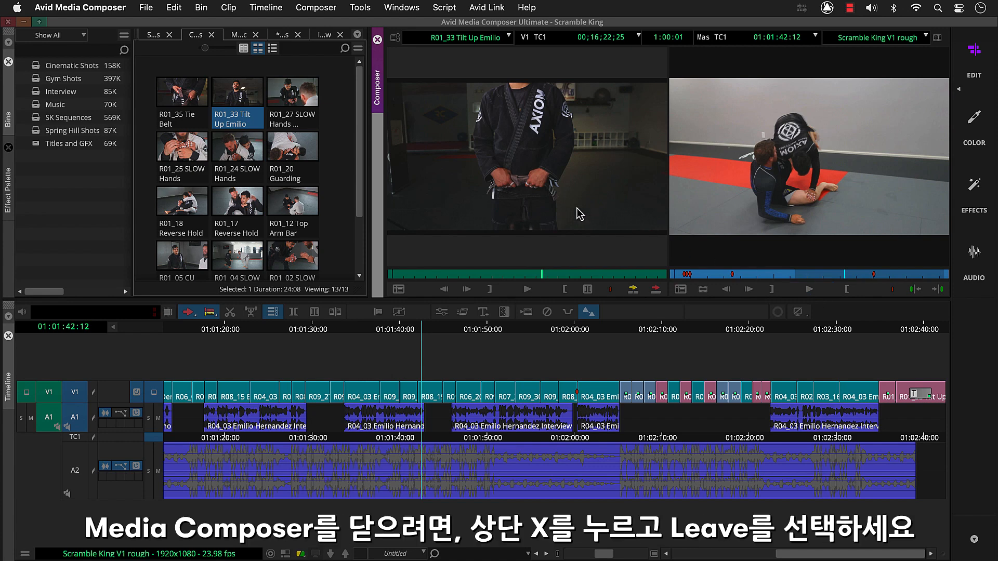
# Close the editing application and confirm leaving it
pyautogui.click(9, 22)
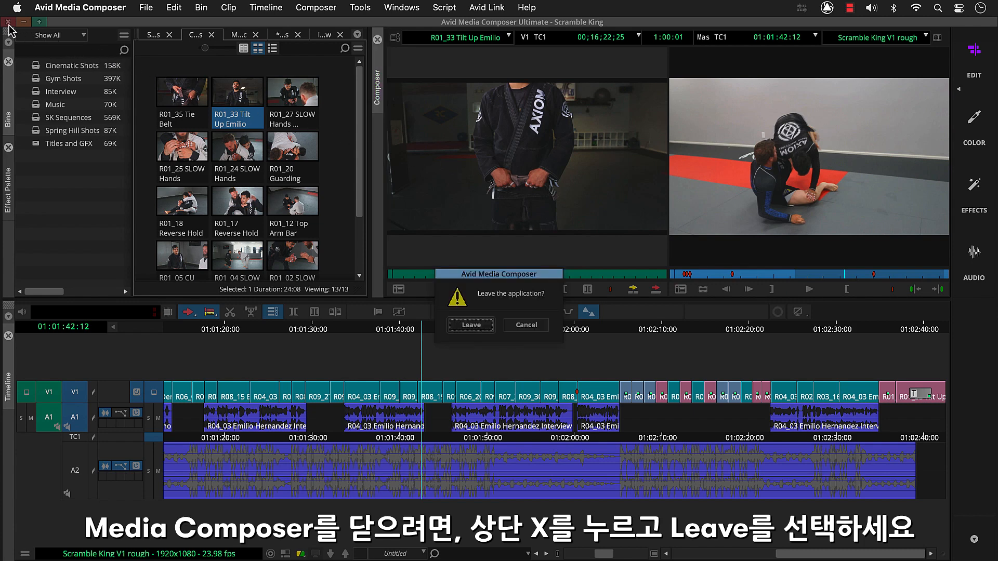
pyautogui.click(461, 328)
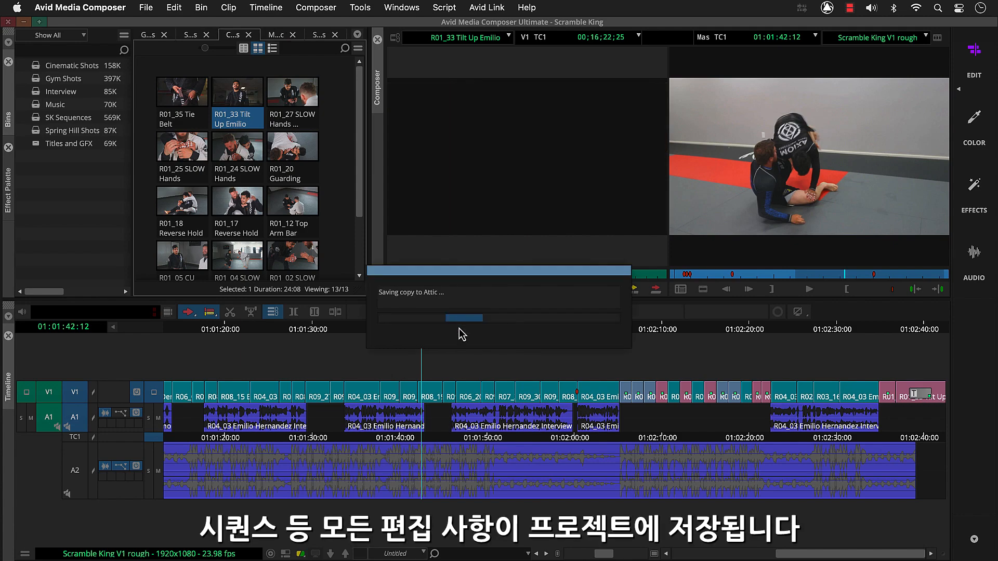